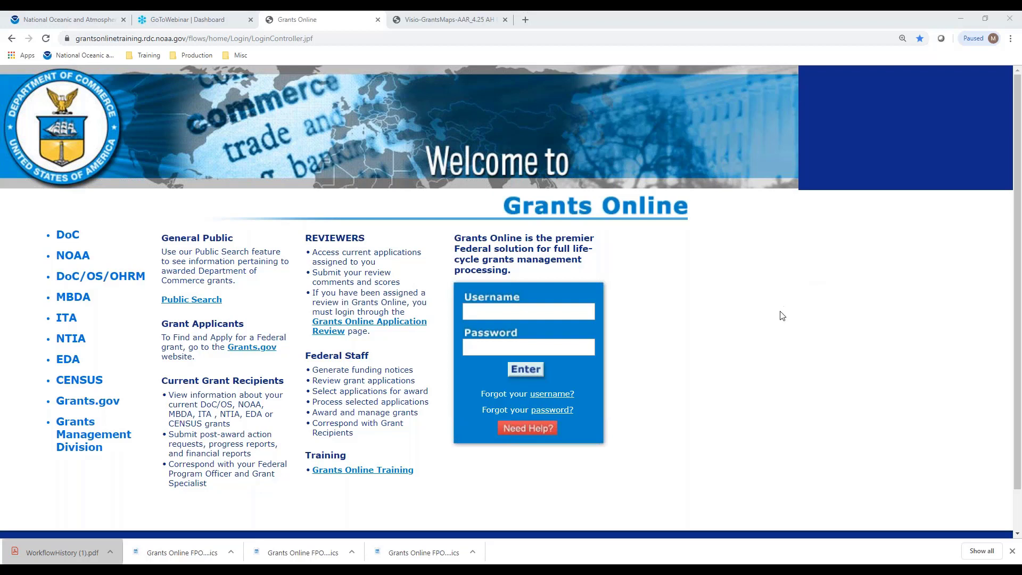
Log in to Grants Online with the account's username and password, accept the Notice to Users, and open the Awards page.
click(567, 317)
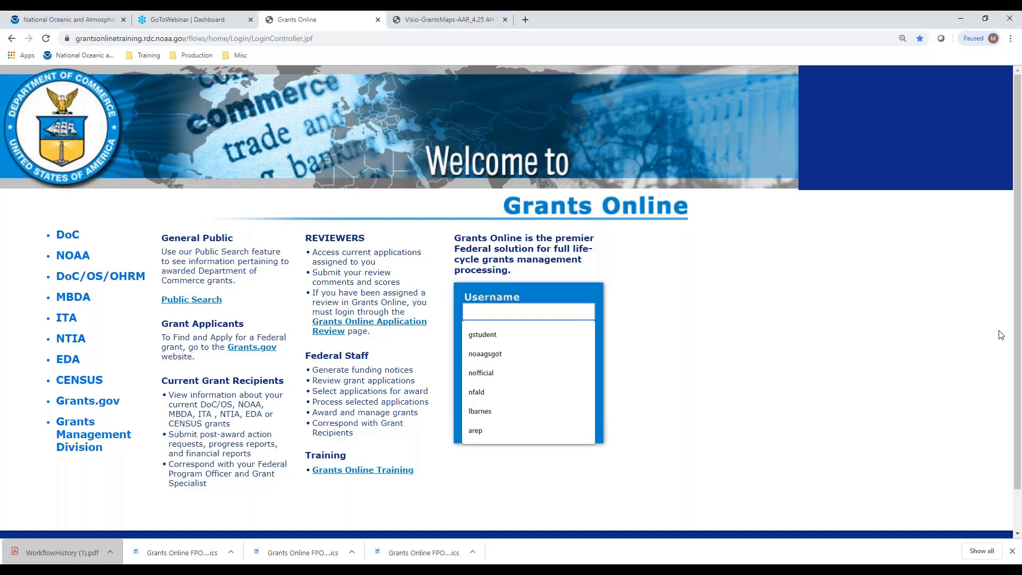
click(547, 432)
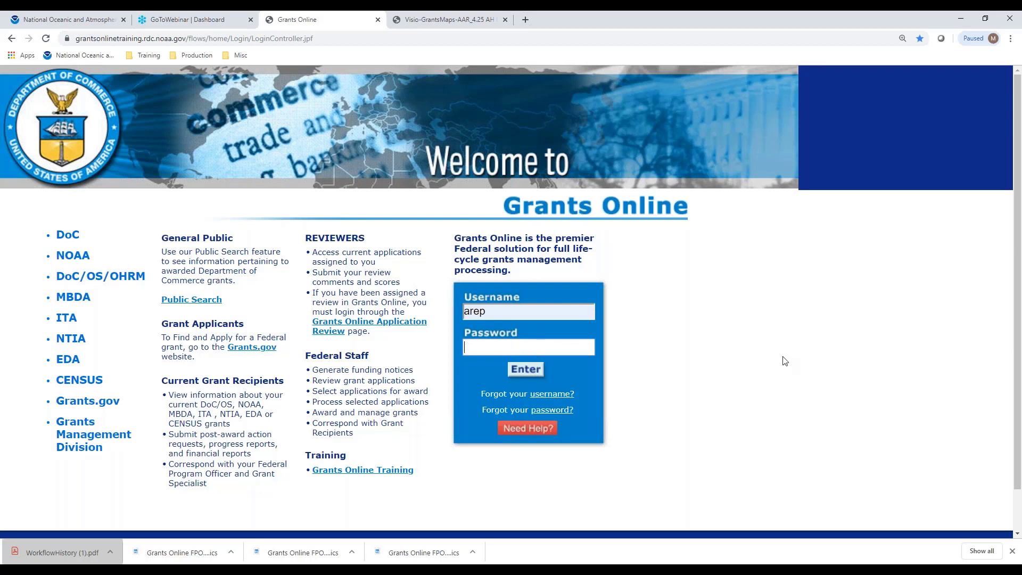
text(••••••••••••)
key(Return)
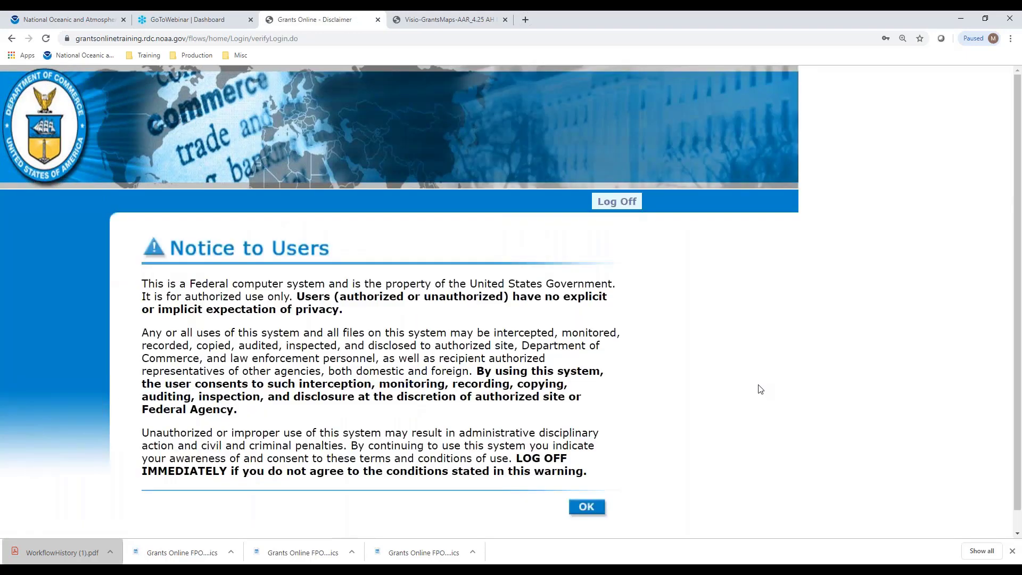
click(579, 510)
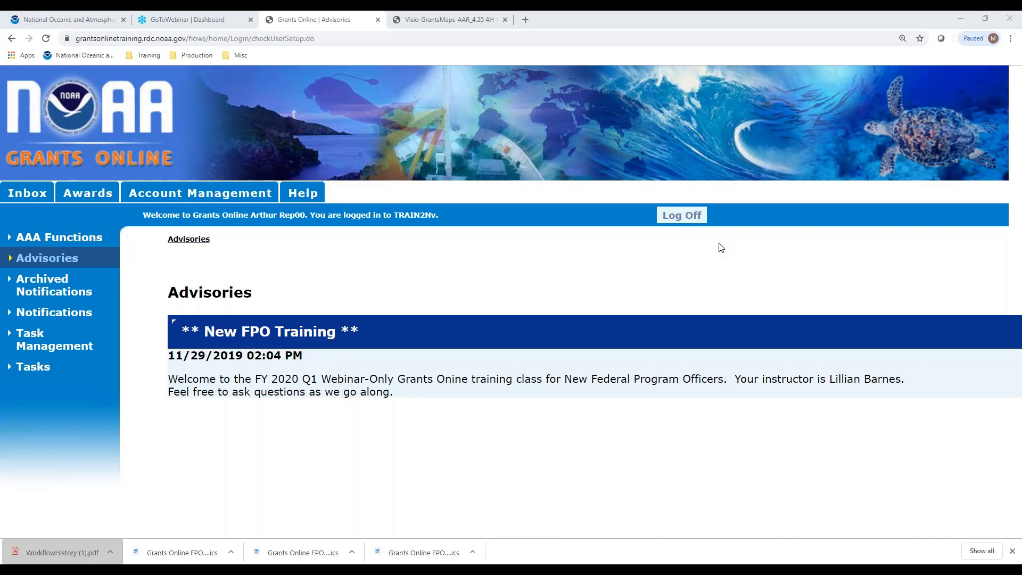
click(76, 195)
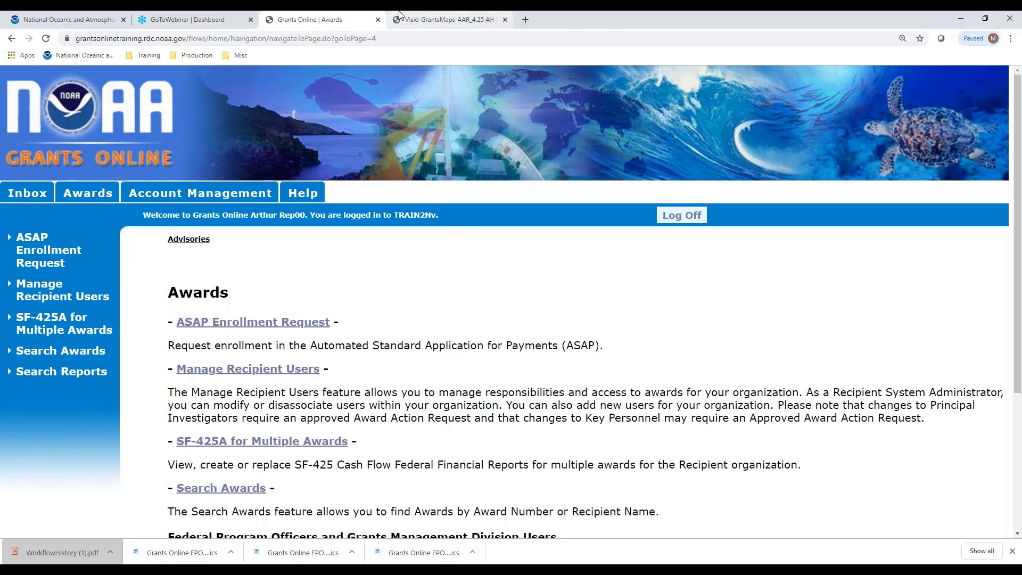
Switch to the process maps PDF, find the Award Action Request Workflow (AAR-1) map, and fit the page to the window.
click(430, 19)
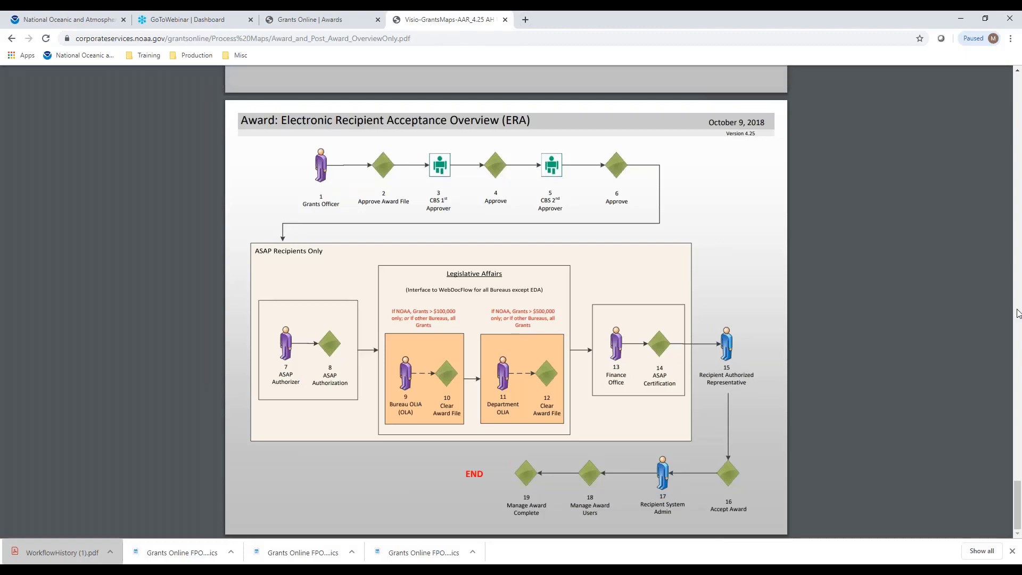
scroll(1009, 273, up, 1)
scroll(1009, 272, up, 20)
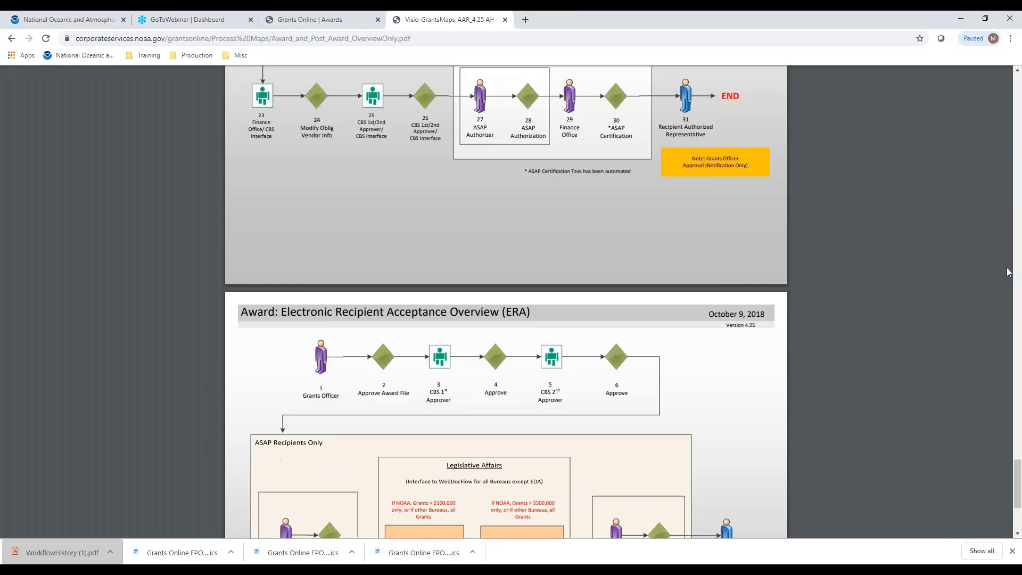
scroll(1008, 275, up, 20)
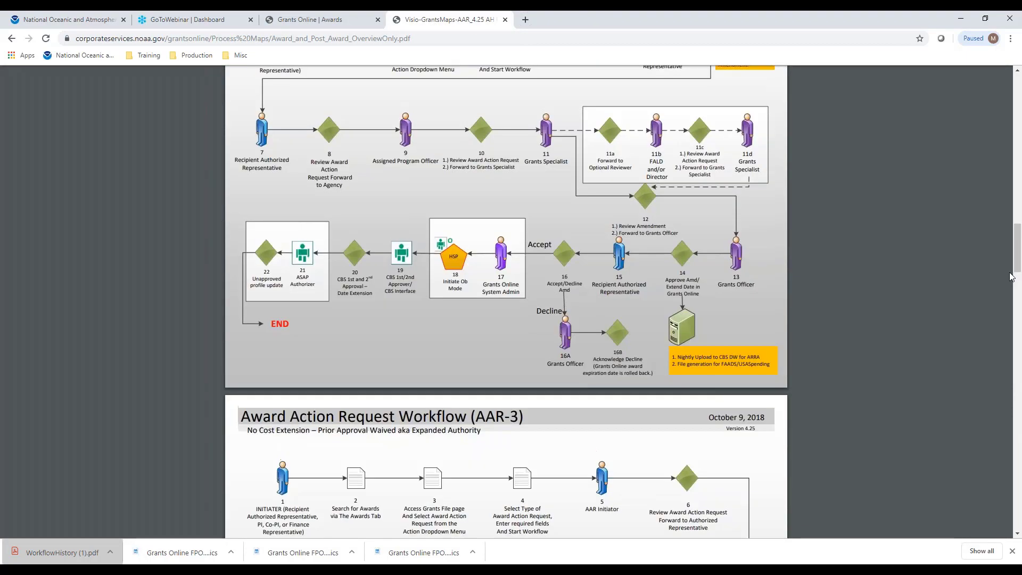
scroll(1001, 333, down, 15)
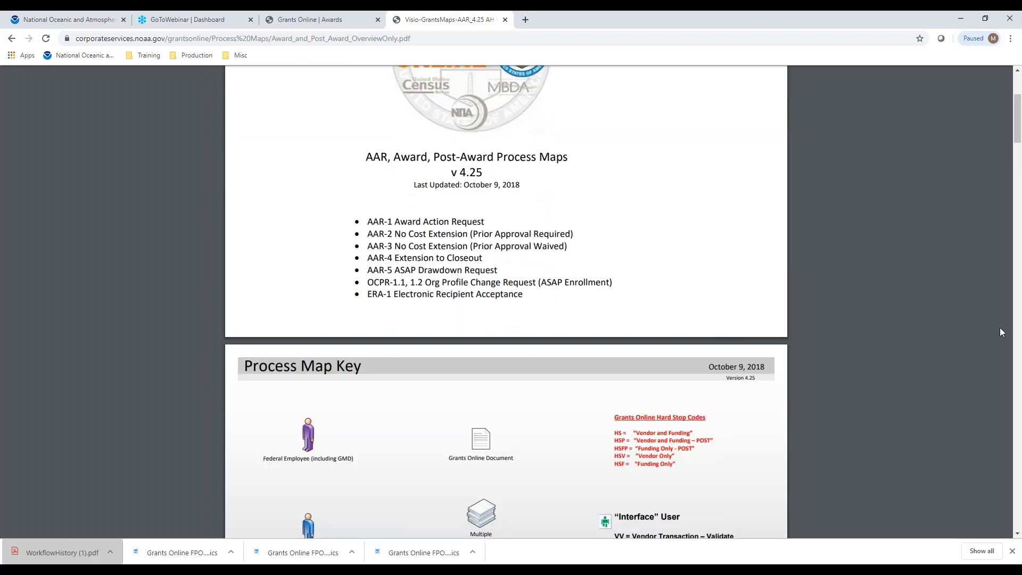
scroll(999, 330, down, 1)
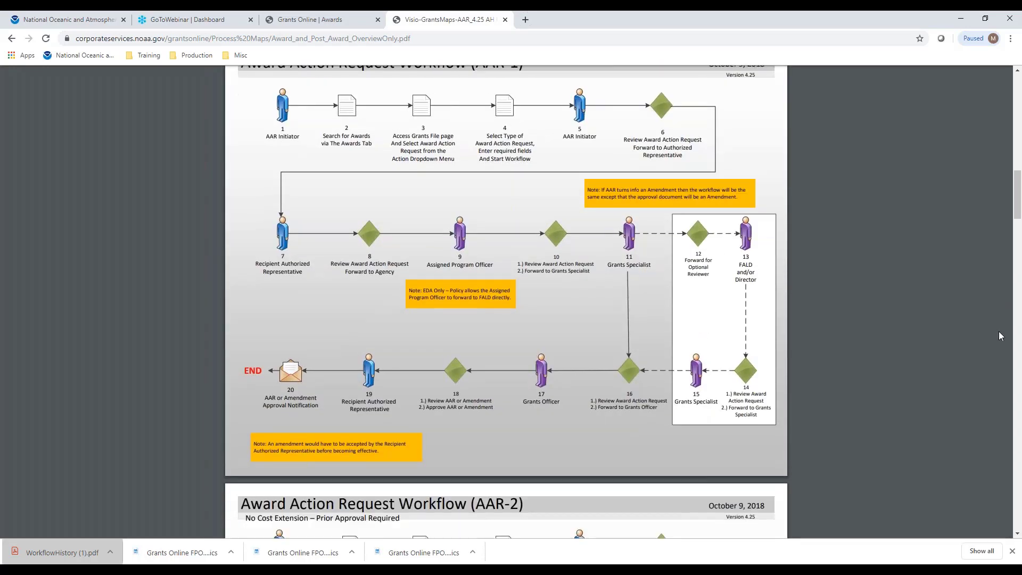
scroll(999, 331, up, 1)
mouse_move(1006, 464)
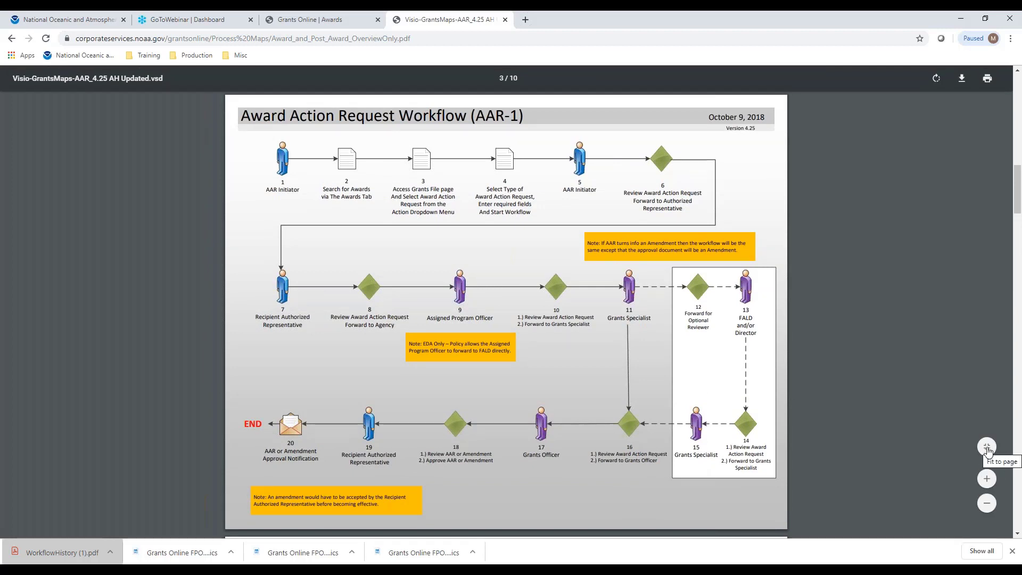
click(986, 451)
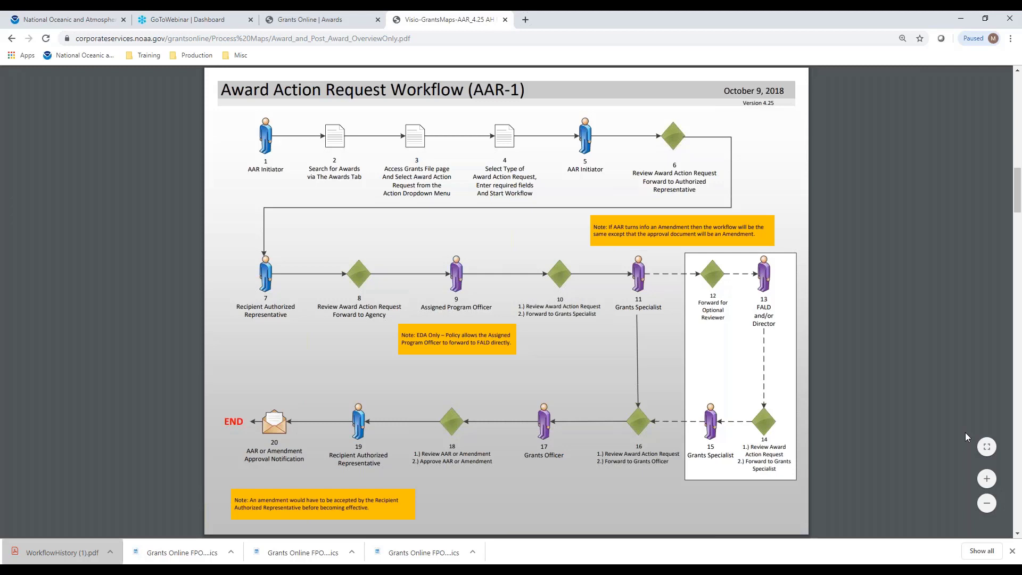
Return to Grants Online, search for all awards with Open status, and open the grants file for award NA20GOT9980007.
click(309, 22)
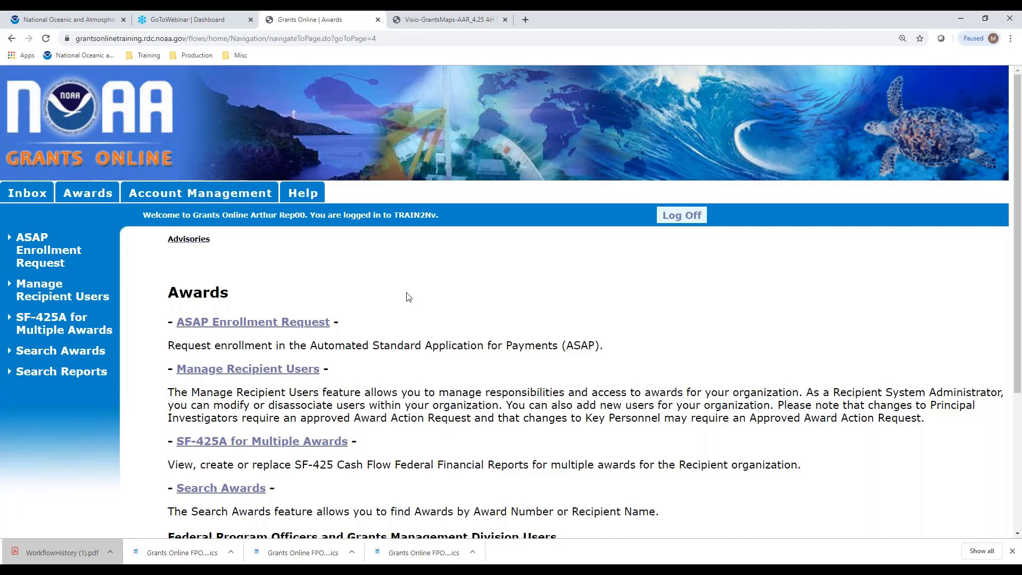
click(86, 357)
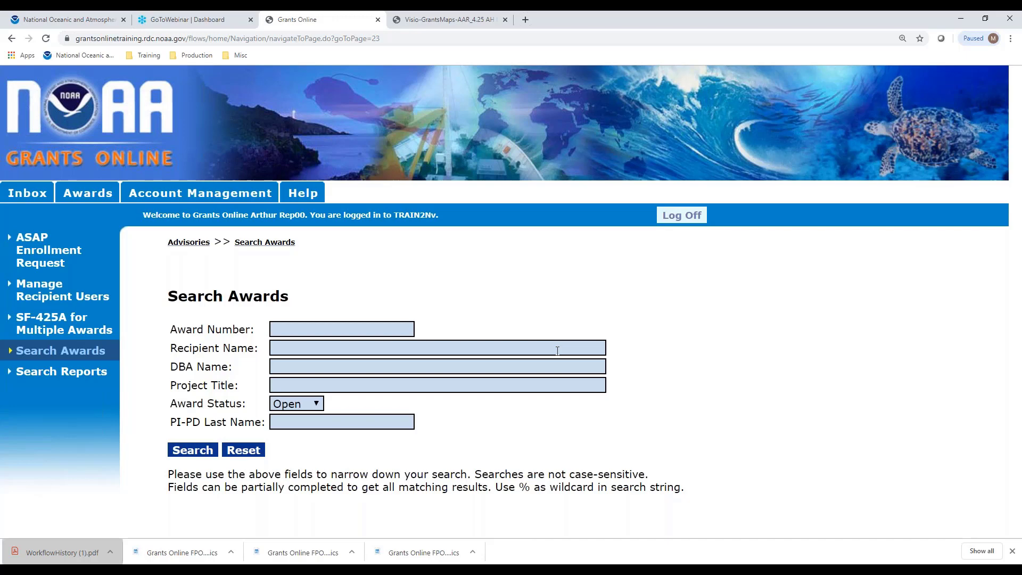
click(191, 451)
scroll(689, 368, down, 1)
scroll(693, 351, down, 8)
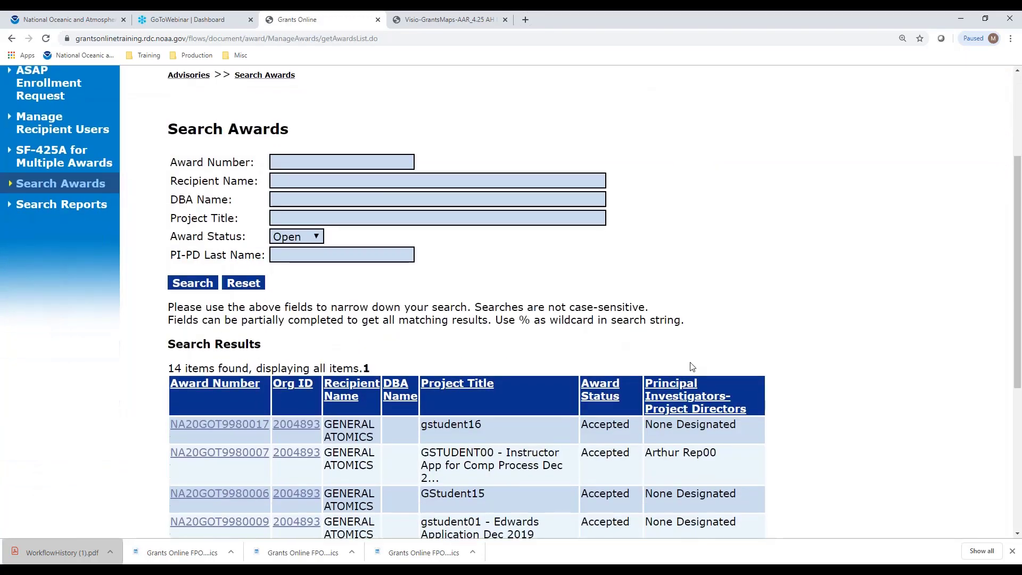
scroll(756, 379, up, 8)
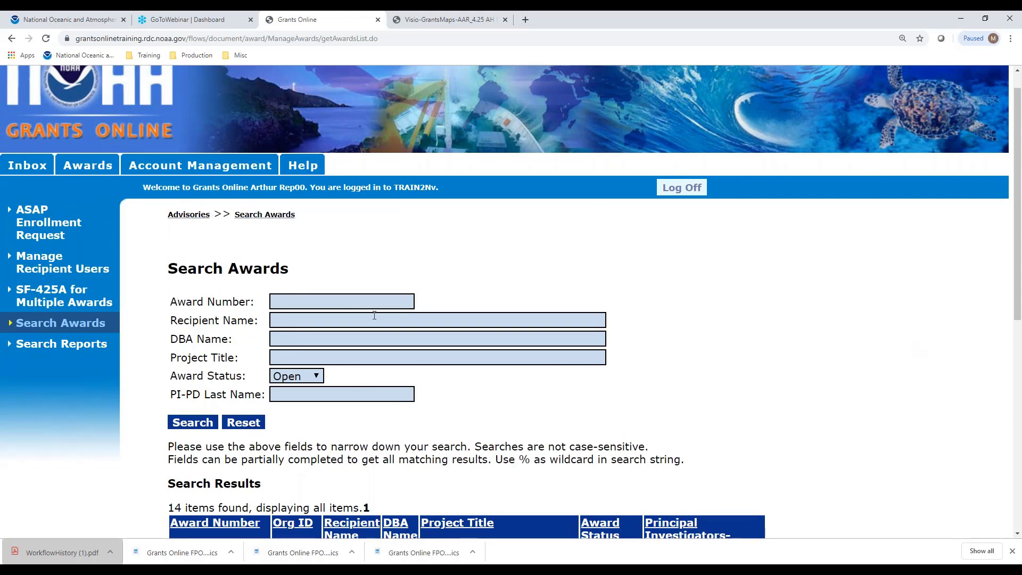
scroll(865, 324, down, 3)
scroll(864, 325, down, 5)
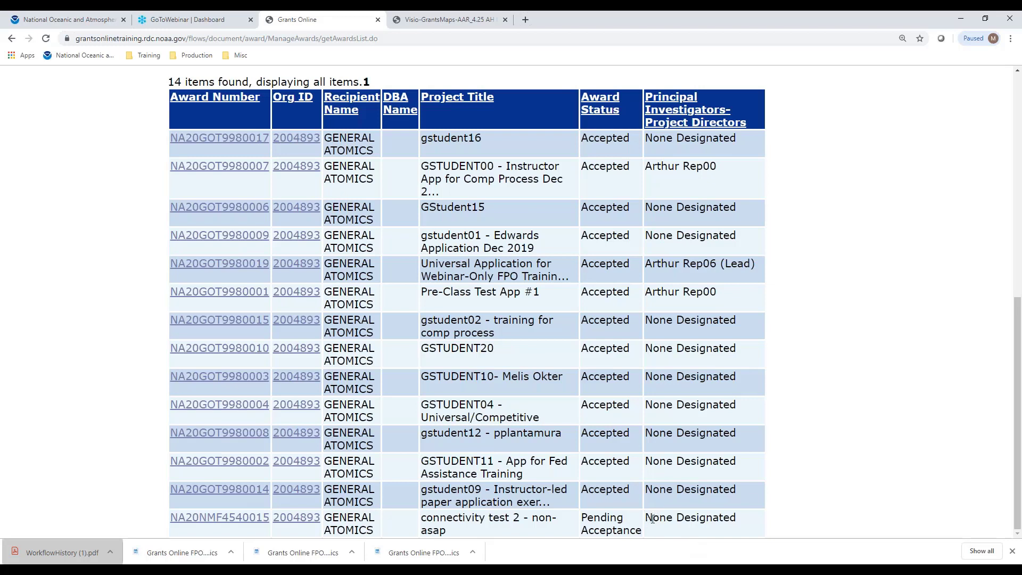
scroll(819, 406, up, 1)
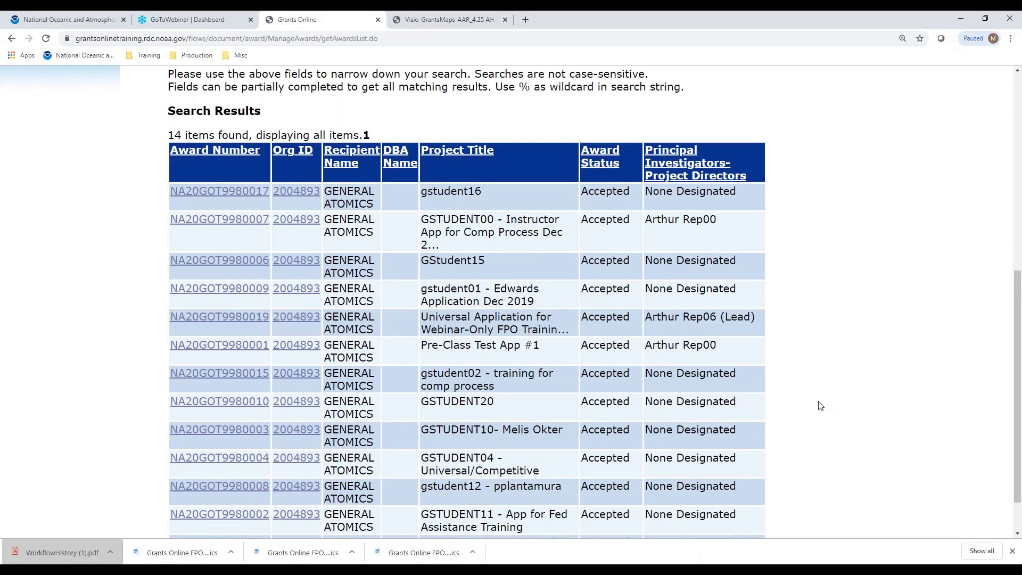
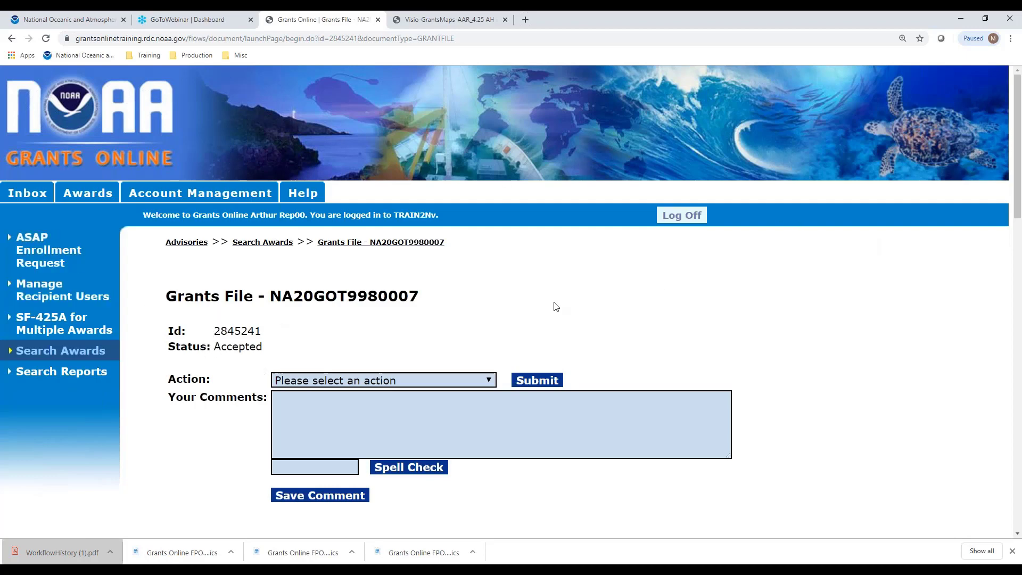
Examine the grants file's grant information, sub documents, associated documents, financial reports and progress reports.
scroll(824, 266, down, 2)
scroll(824, 266, down, 10)
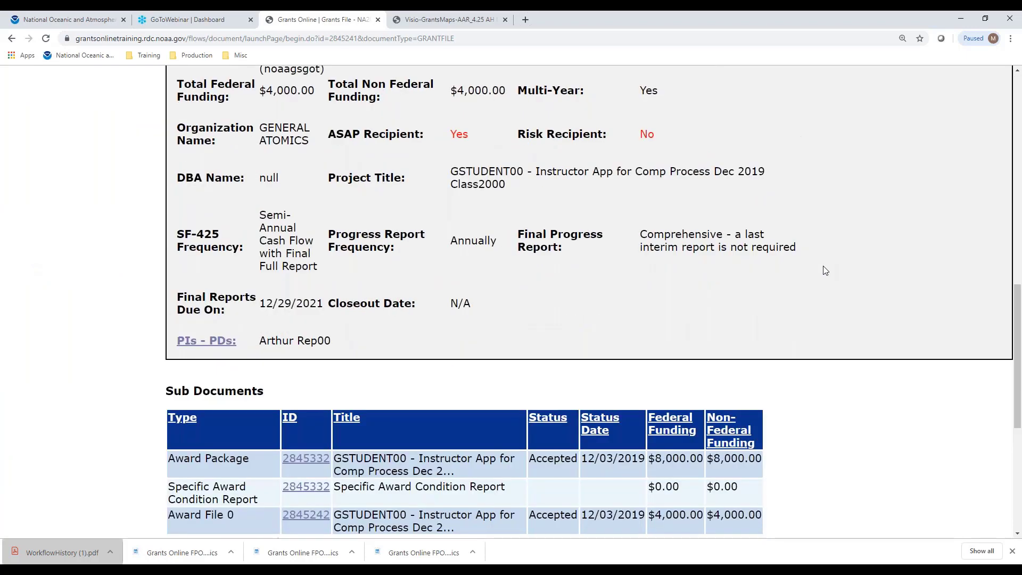
scroll(824, 270, up, 10)
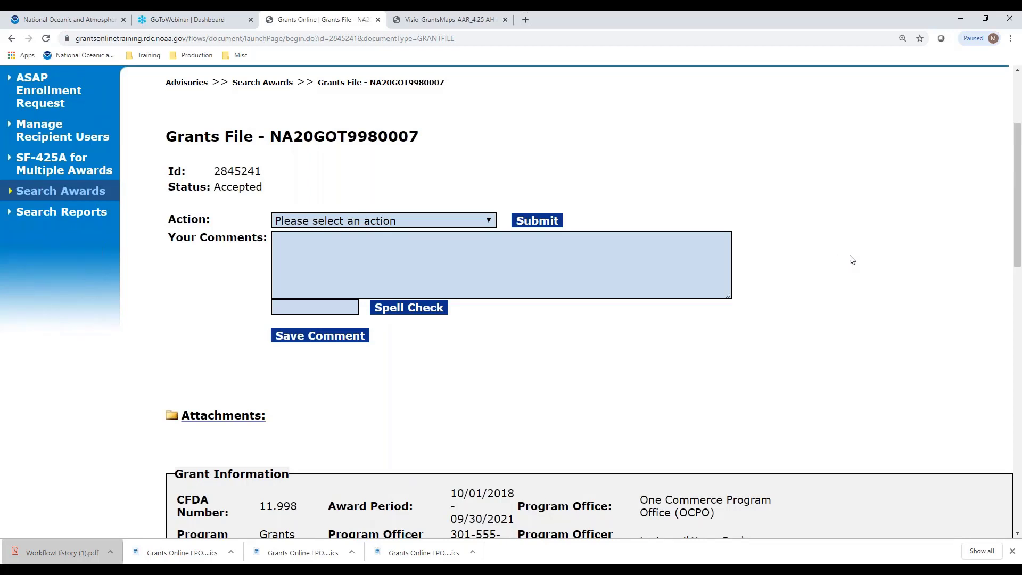
scroll(888, 247, down, 7)
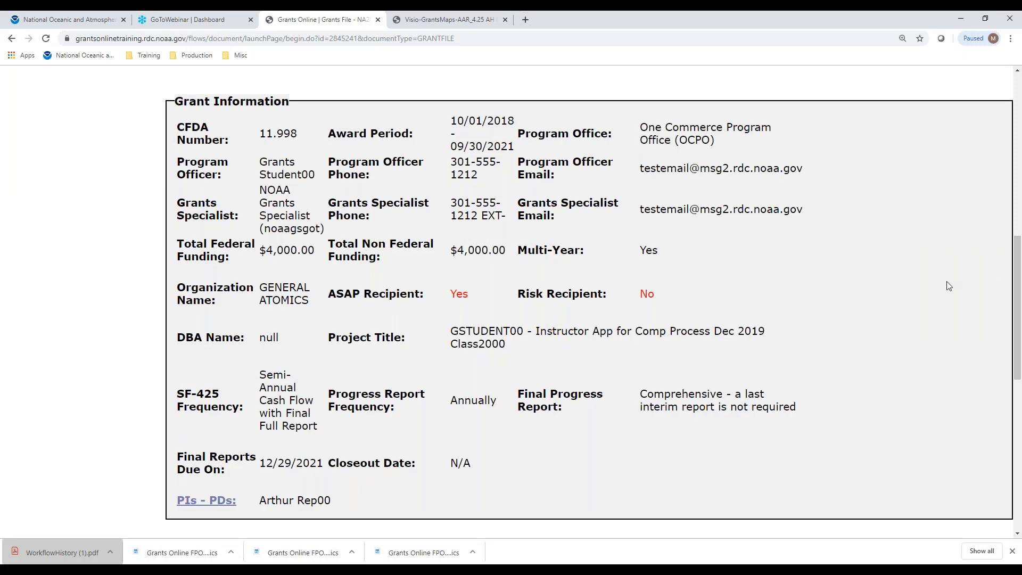
scroll(945, 287, down, 3)
scroll(945, 287, down, 6)
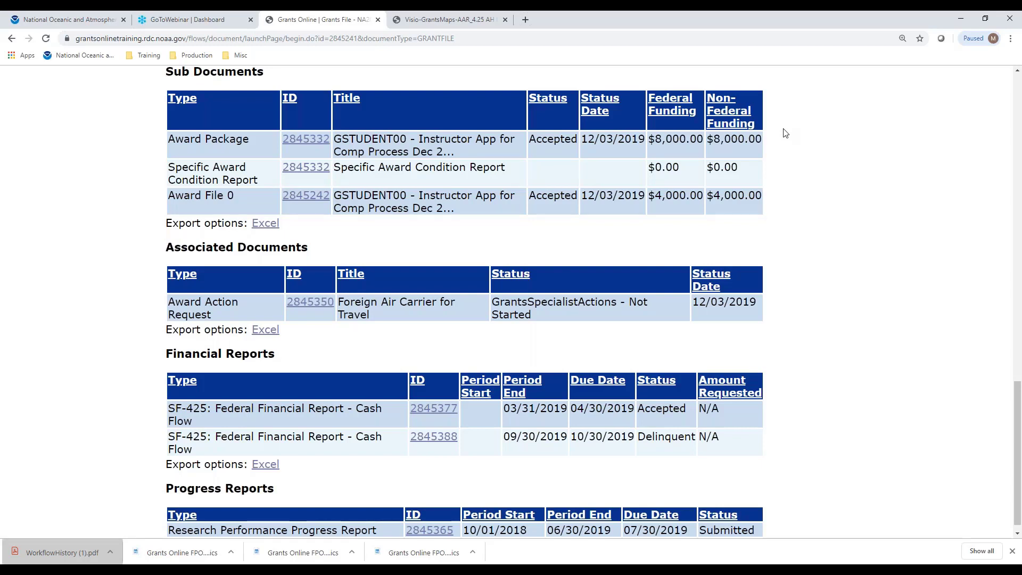
scroll(809, 191, down, 1)
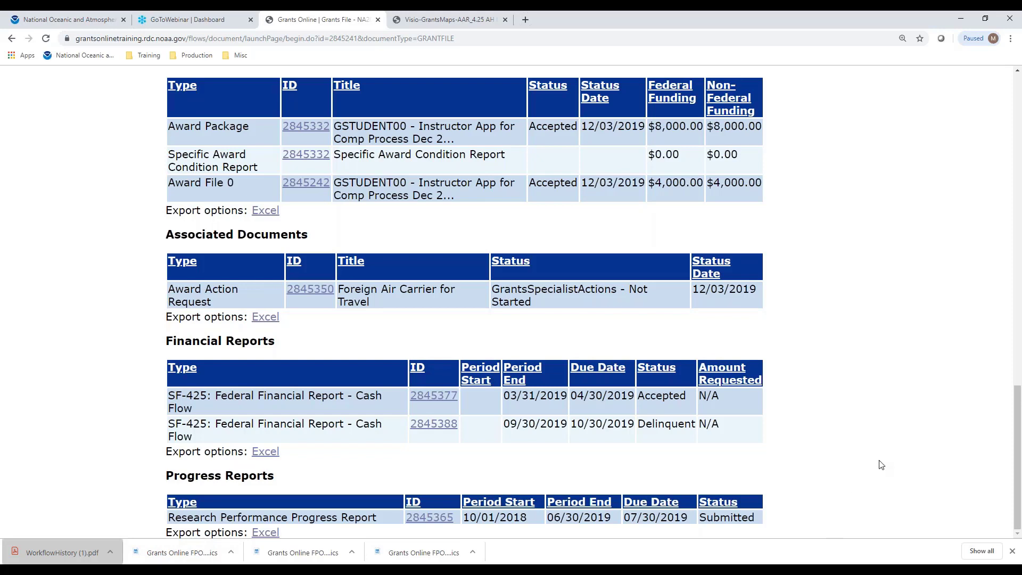
scroll(905, 382, up, 15)
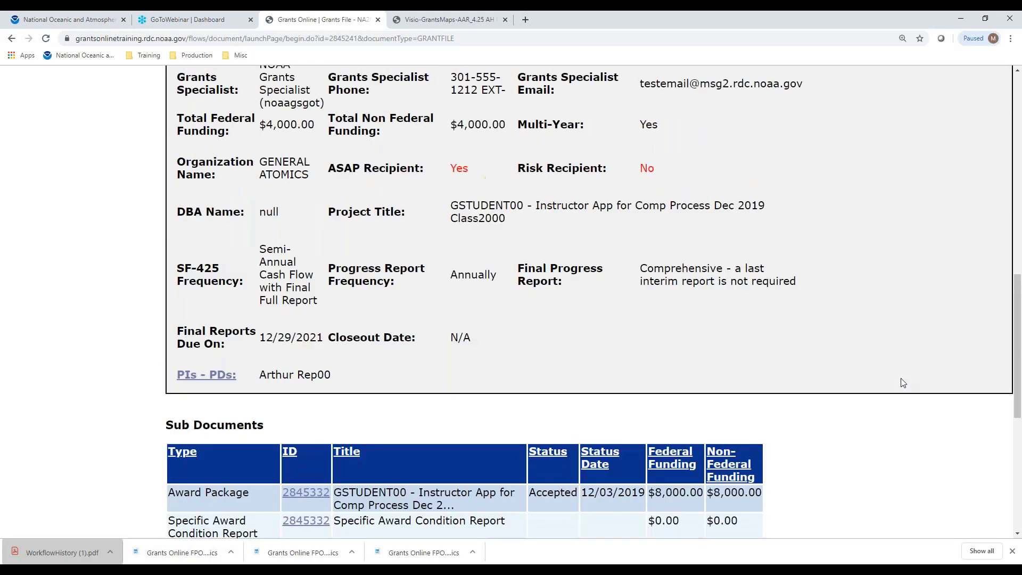
scroll(899, 380, down, 2)
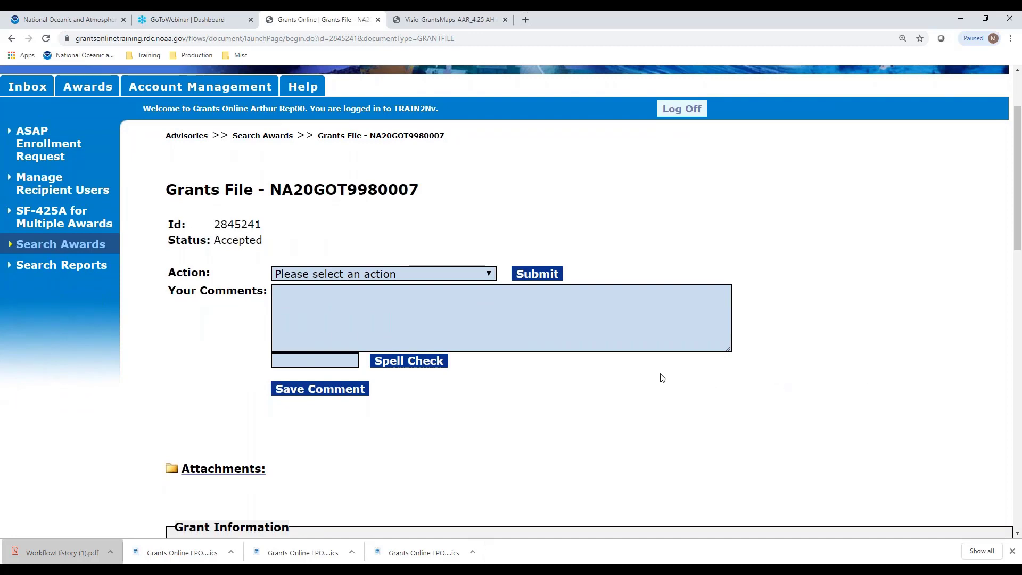
Submit the Create Award Action Request action for the grants file.
click(488, 274)
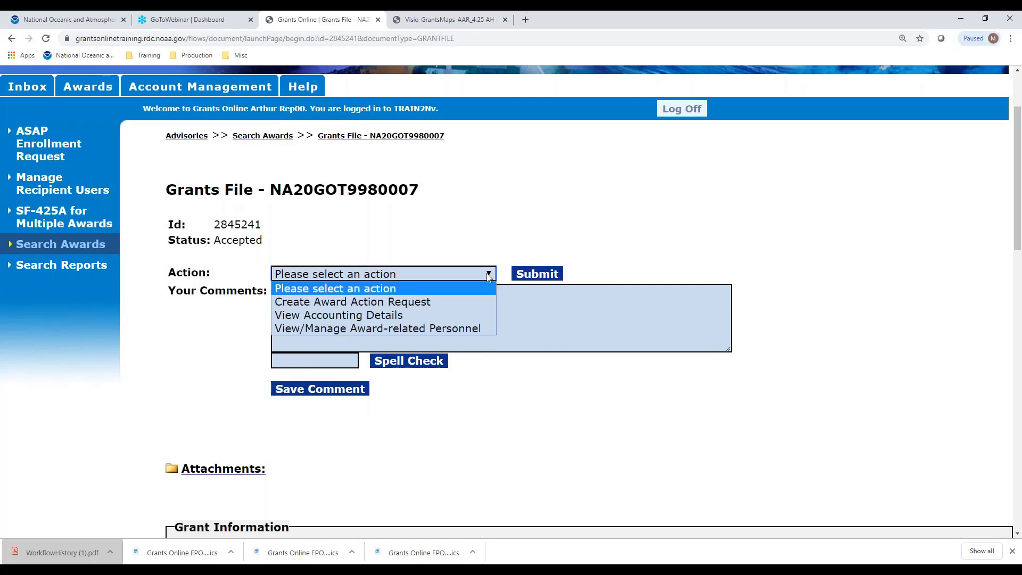
click(382, 303)
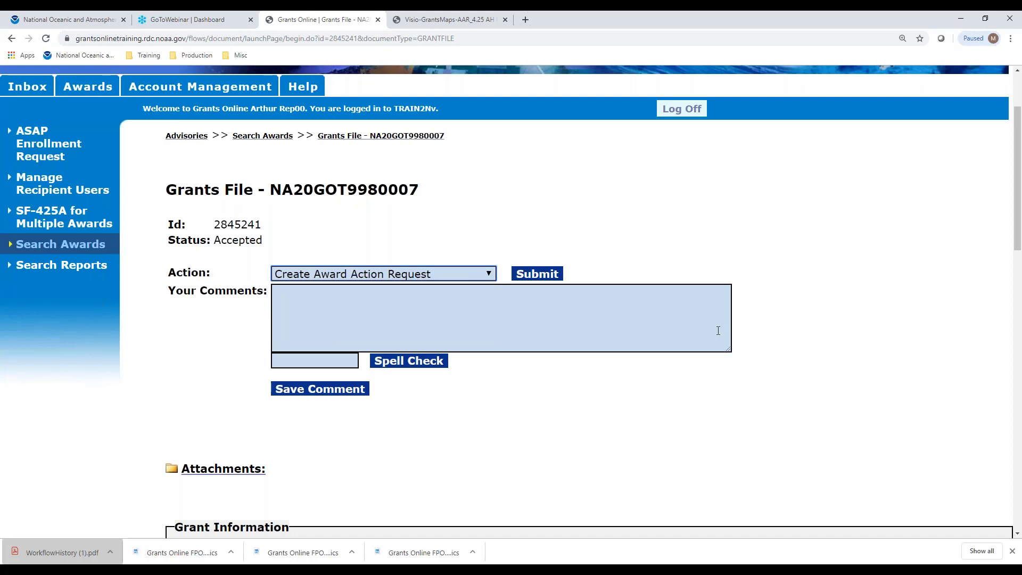
click(537, 274)
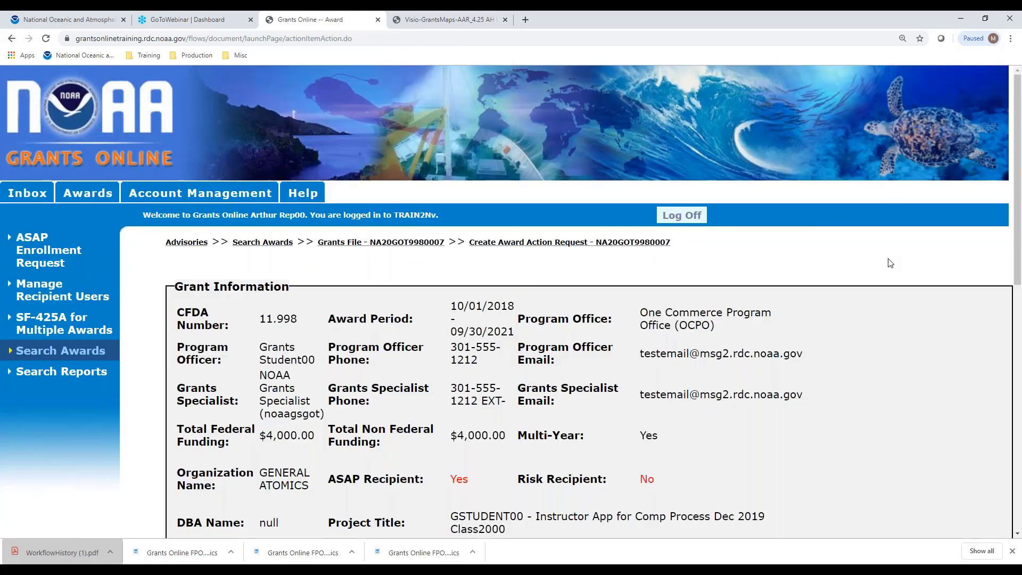
Open the Guidance document linked beneath the Award Action Request Index in a new browser tab and switch to it.
scroll(921, 257, down, 10)
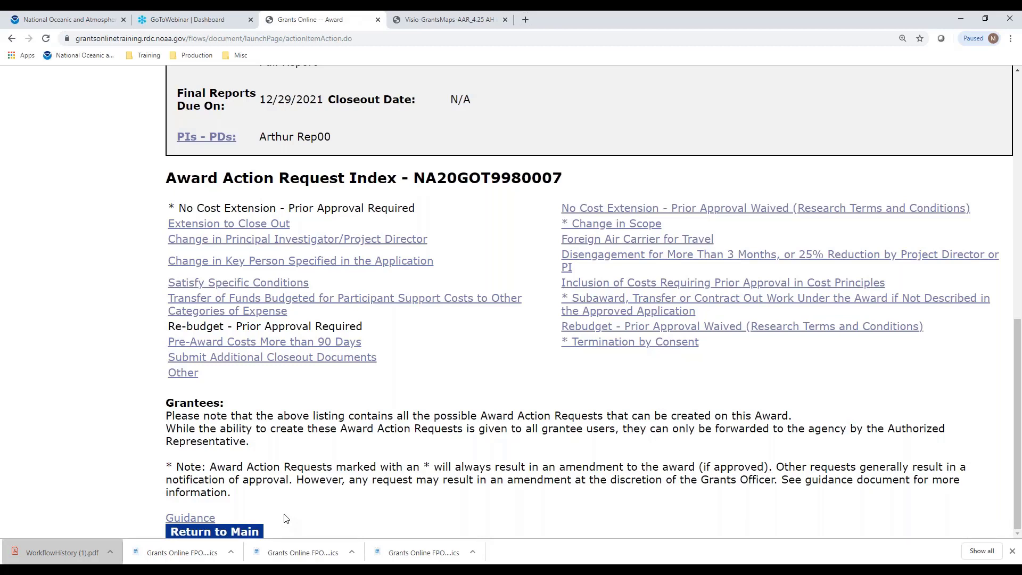
right_click(191, 517)
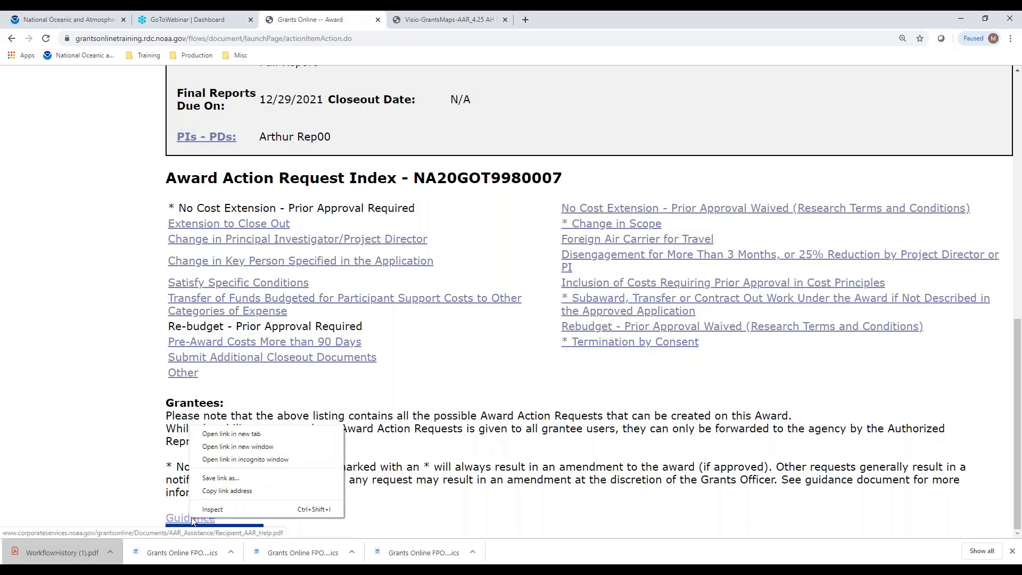
click(260, 434)
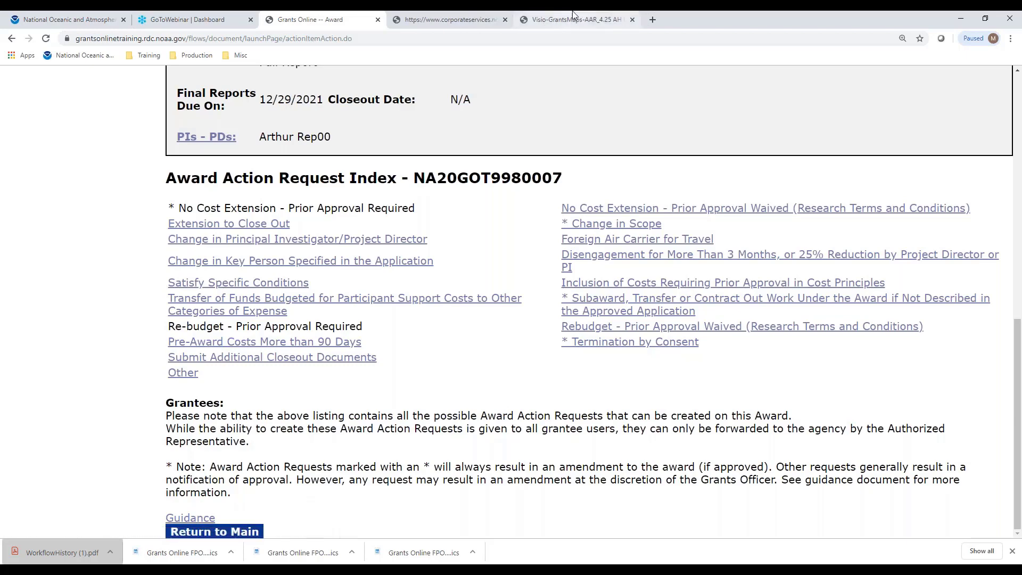
click(486, 21)
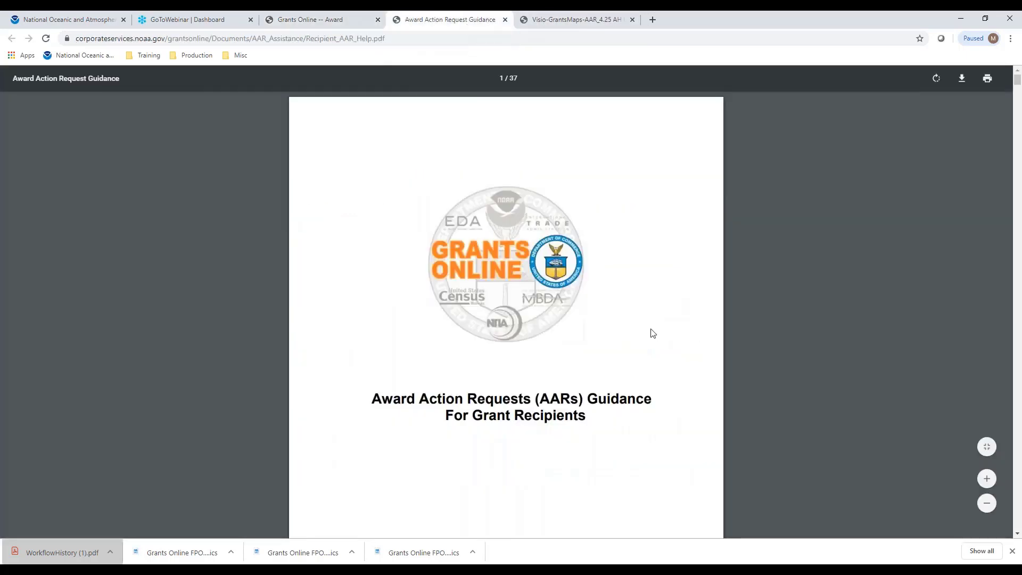
Read the guidance's general business rules and processing steps, and compare its Award Action Requests Index with the one in Grants Online.
scroll(650, 325, down, 15)
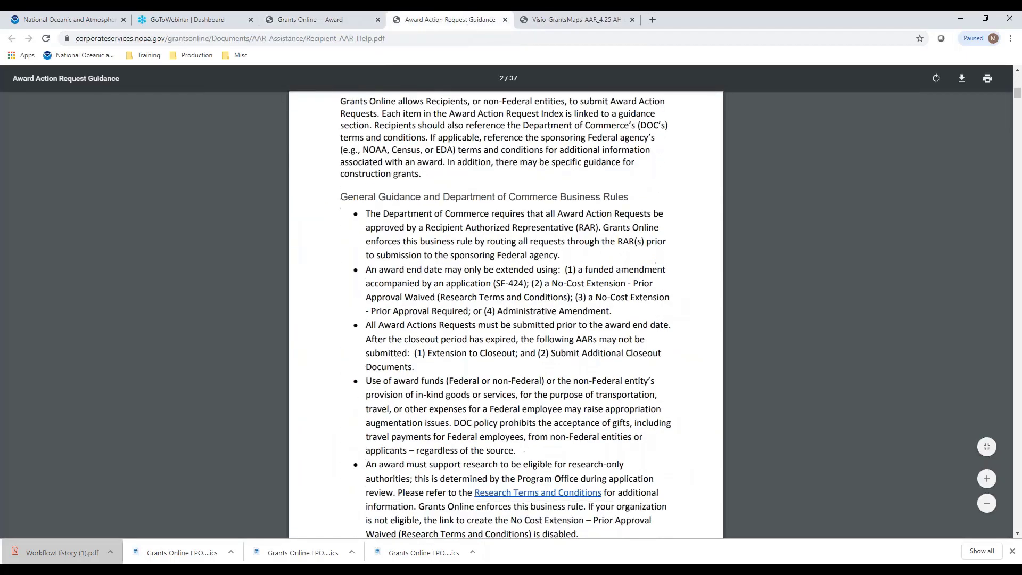
scroll(641, 317, down, 15)
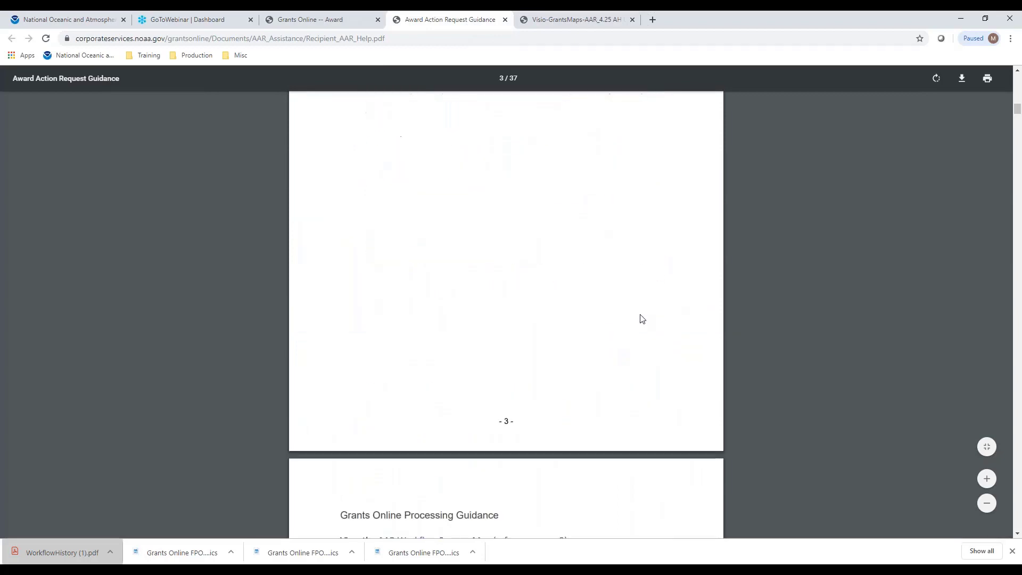
scroll(641, 318, down, 1)
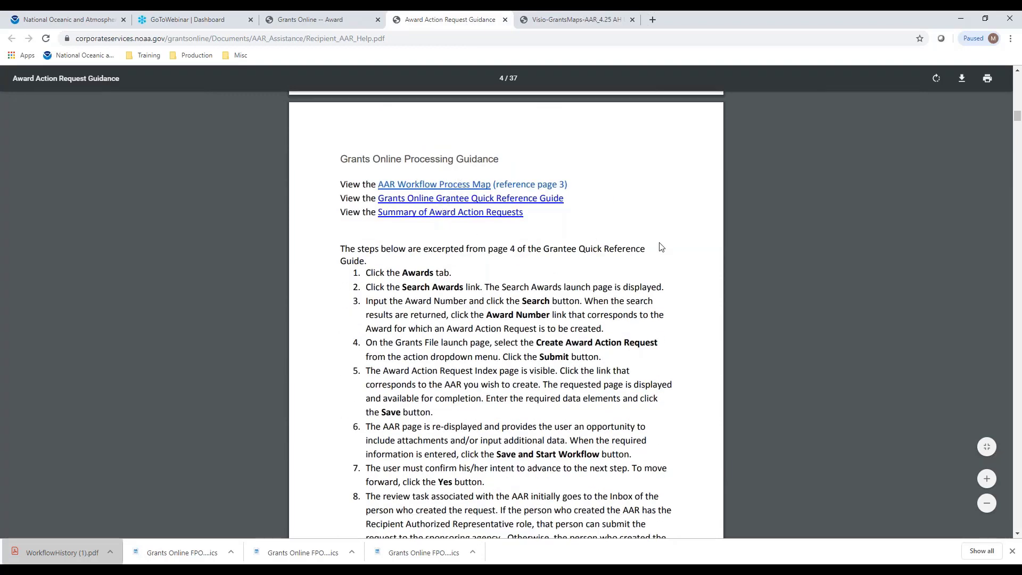
scroll(644, 241, down, 5)
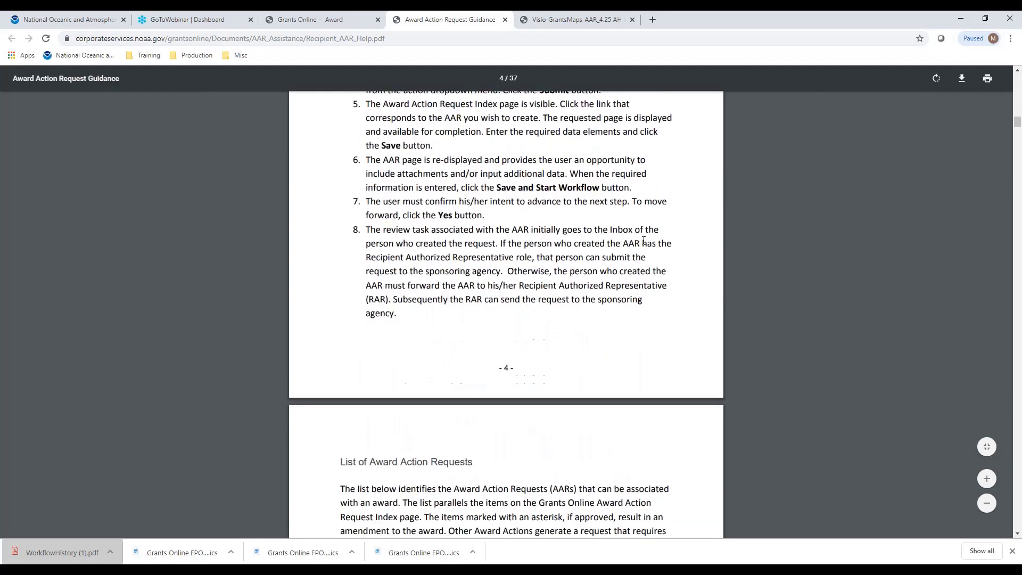
scroll(643, 241, down, 8)
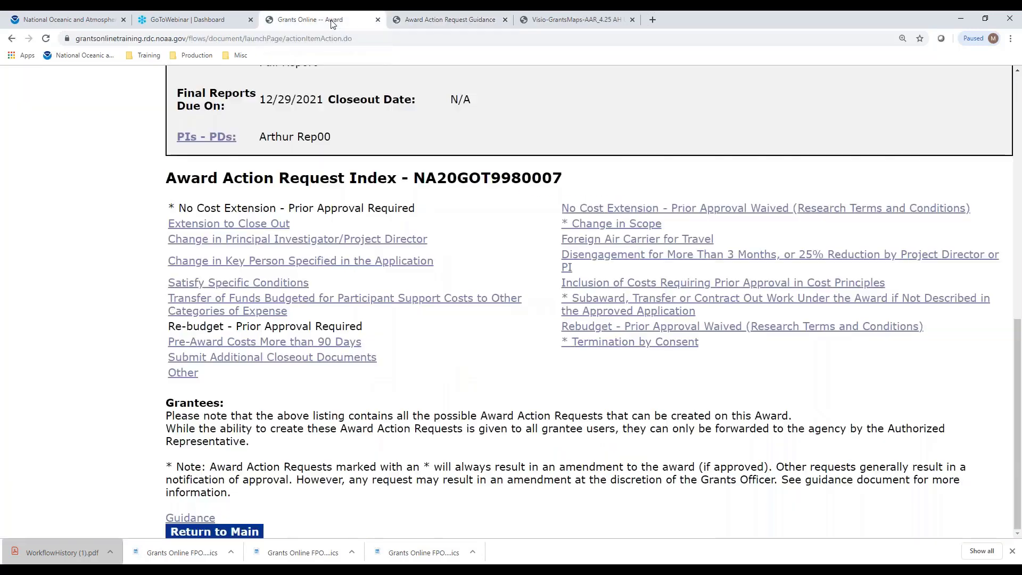
click(330, 20)
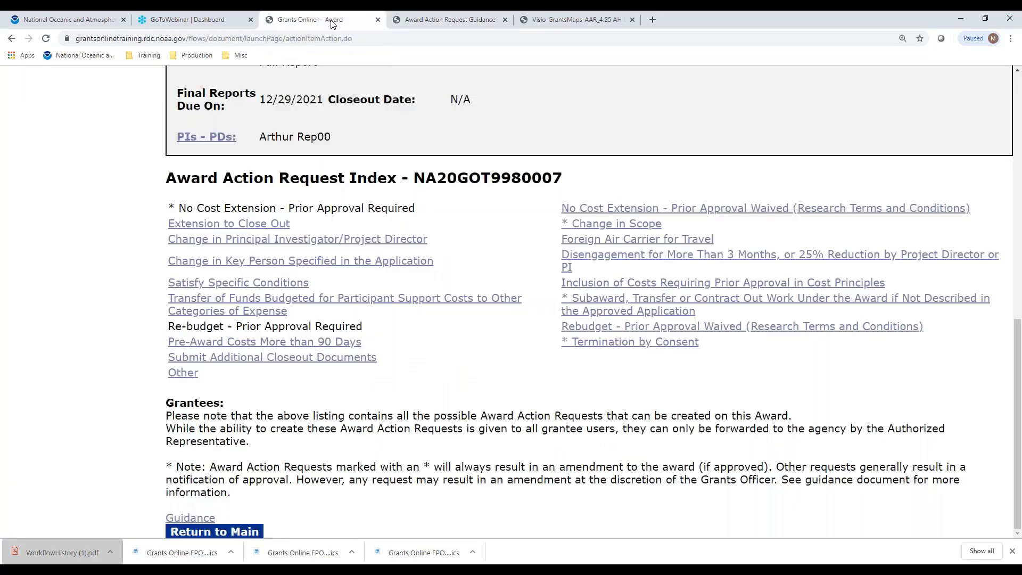
click(447, 27)
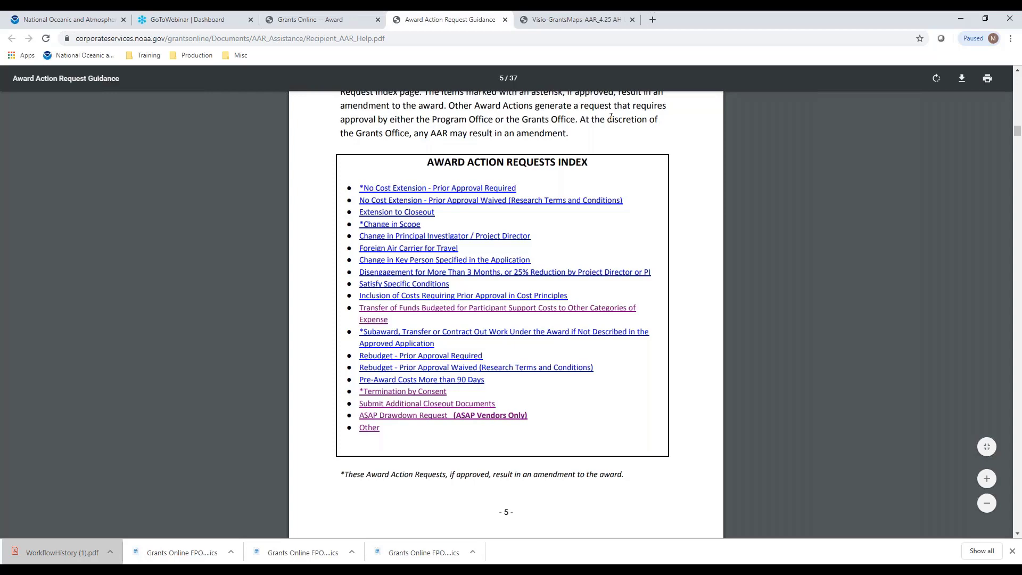
Return to Grants Online, open the Satisfy Specific Conditions request form, and view the available SAC Name options without choosing one.
click(307, 25)
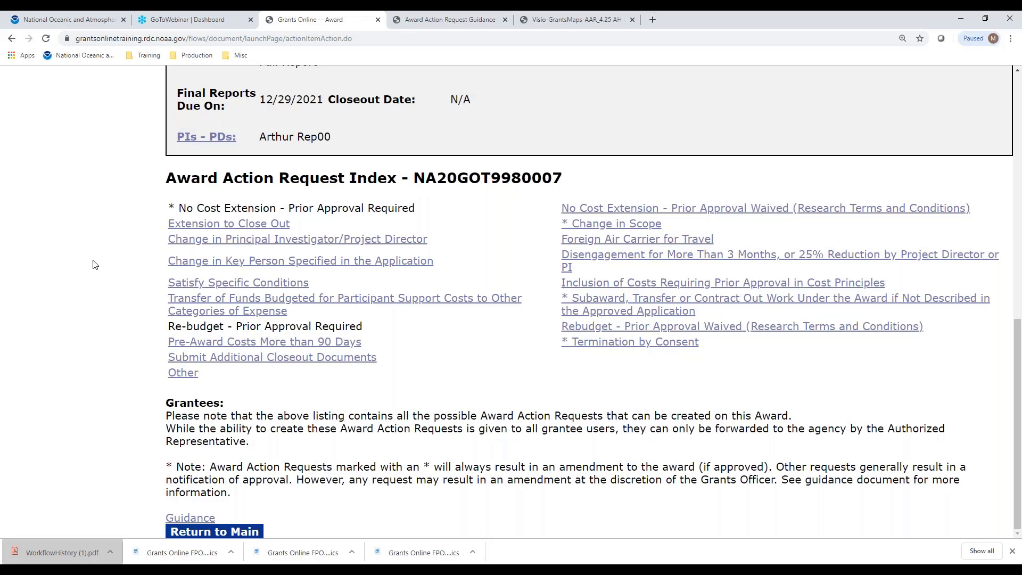
click(217, 291)
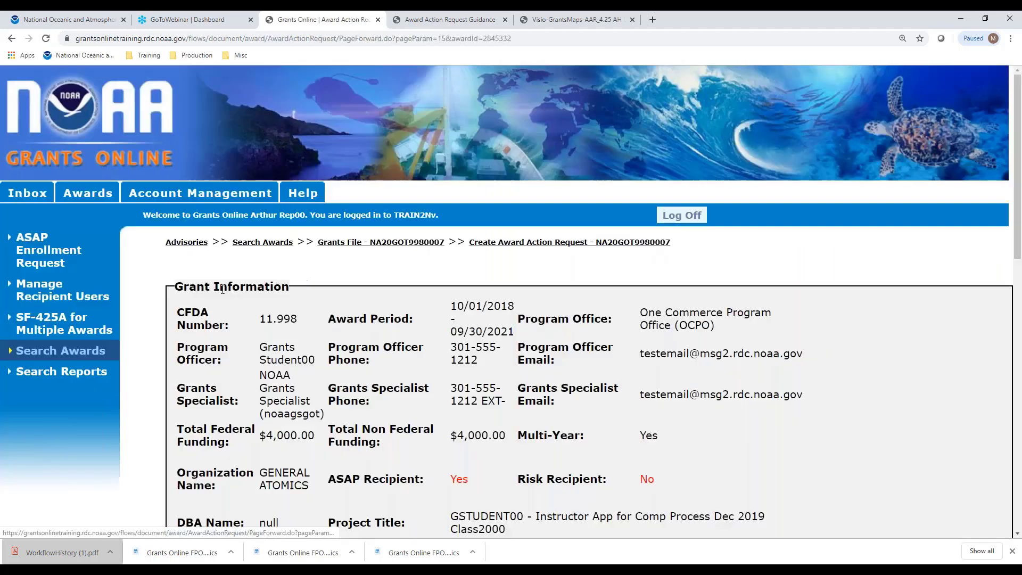
scroll(605, 325, down, 10)
scroll(662, 318, down, 2)
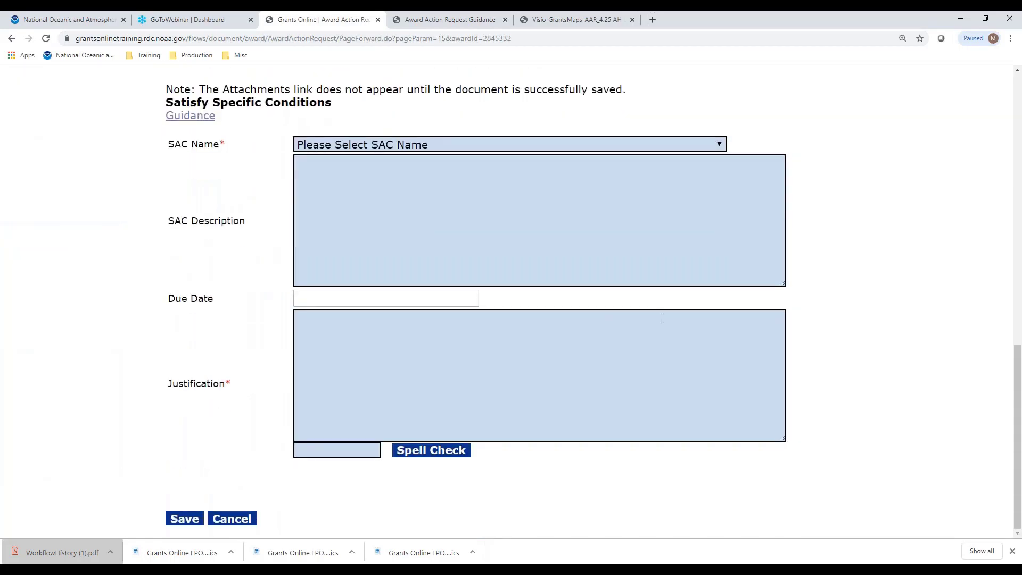
click(720, 147)
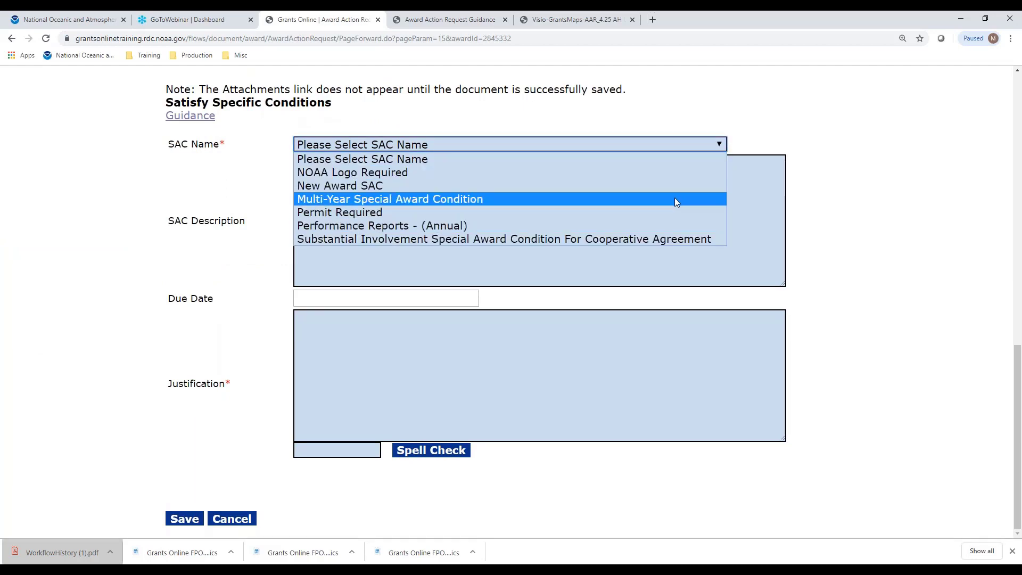
click(882, 183)
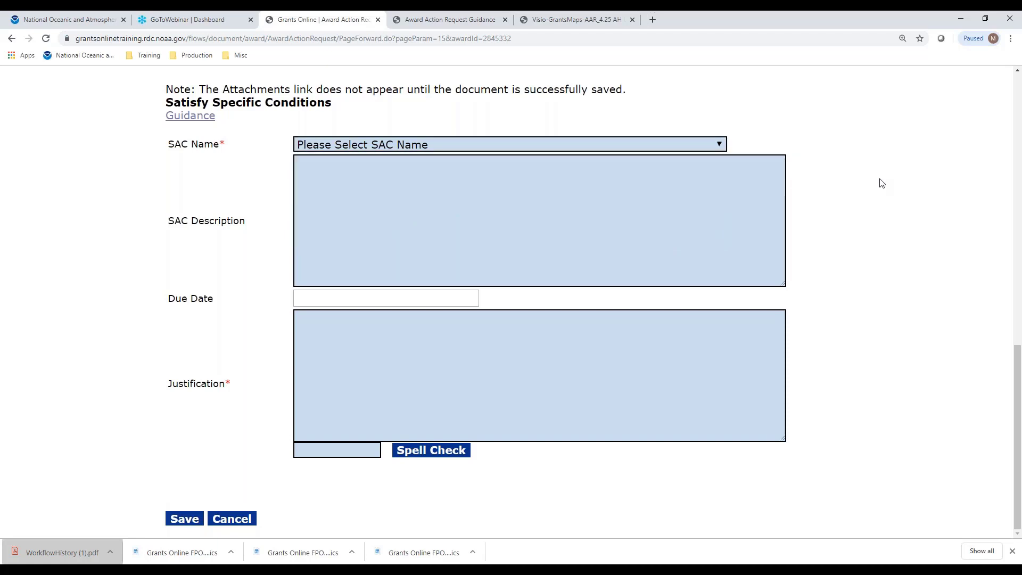
Switch to the Award Action Request Guidance, go to its Satisfy Specific Conditions section, and read the assistance and business rules.
click(435, 22)
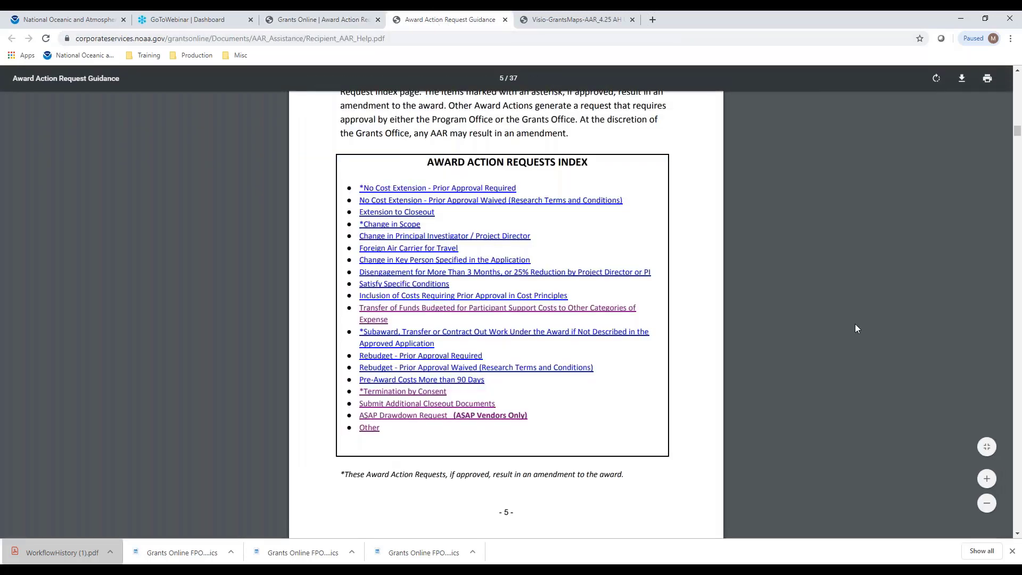
click(416, 288)
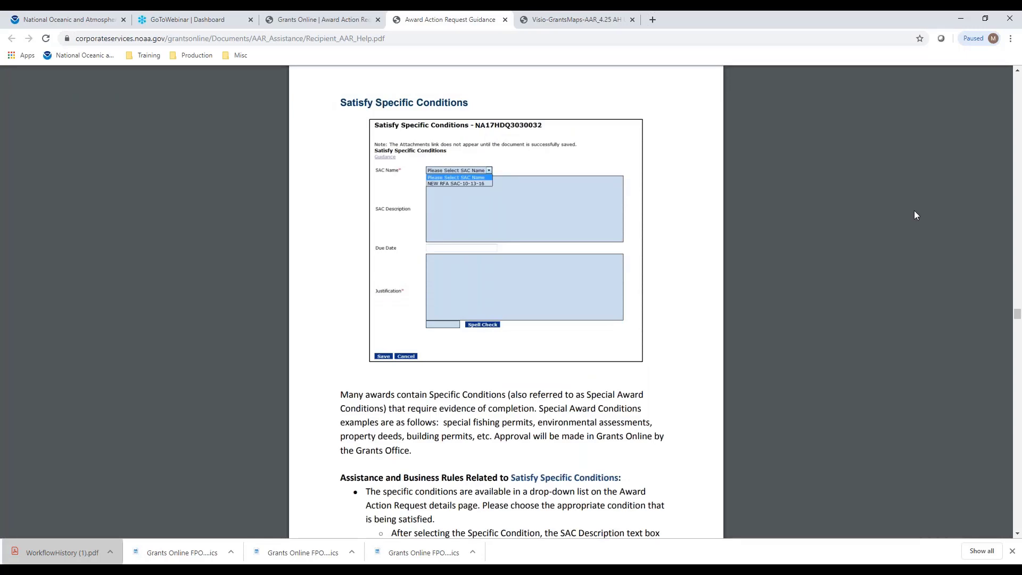
scroll(644, 379, down, 10)
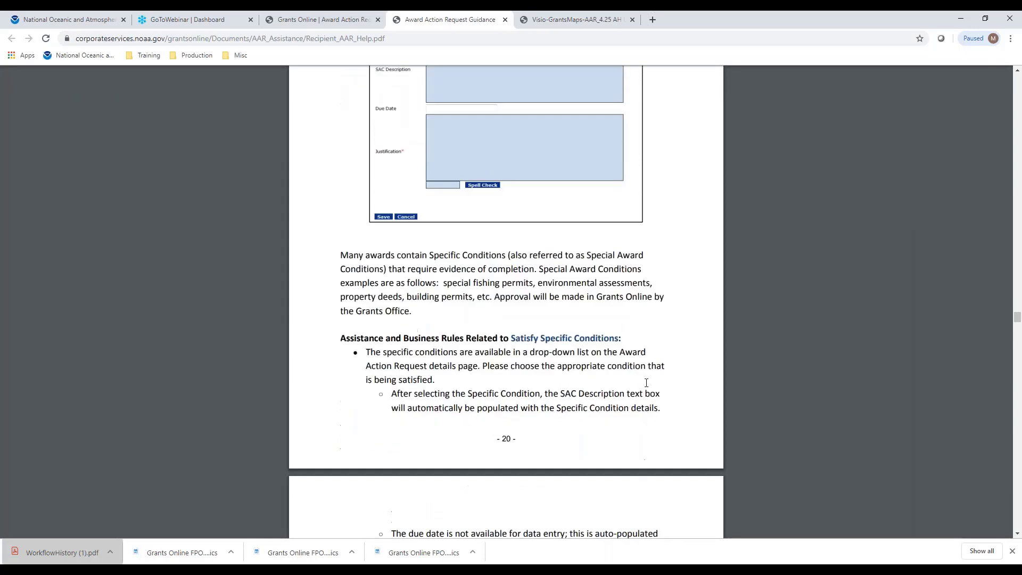
scroll(654, 378, down, 2)
scroll(655, 378, up, 4)
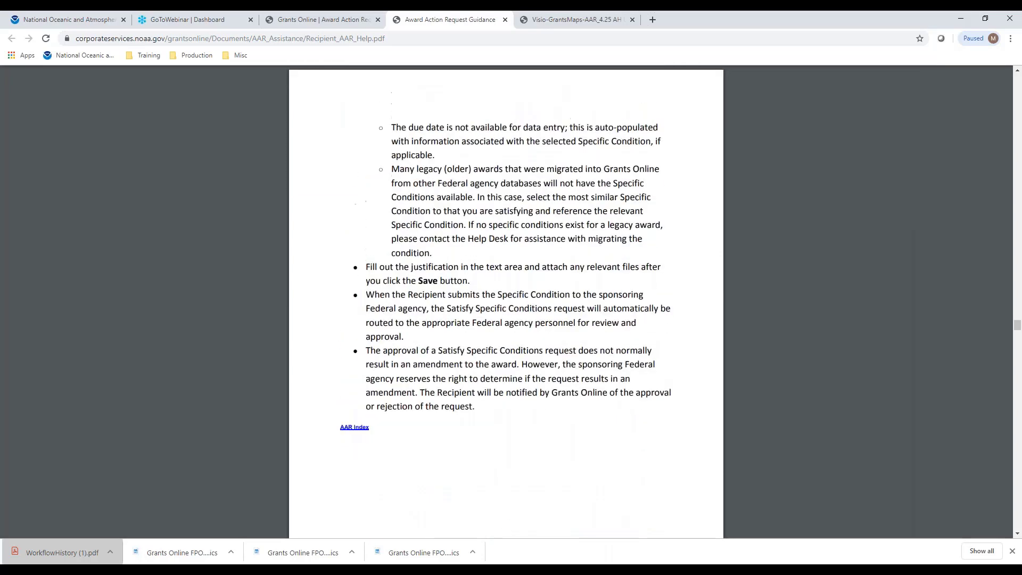
scroll(656, 377, up, 7)
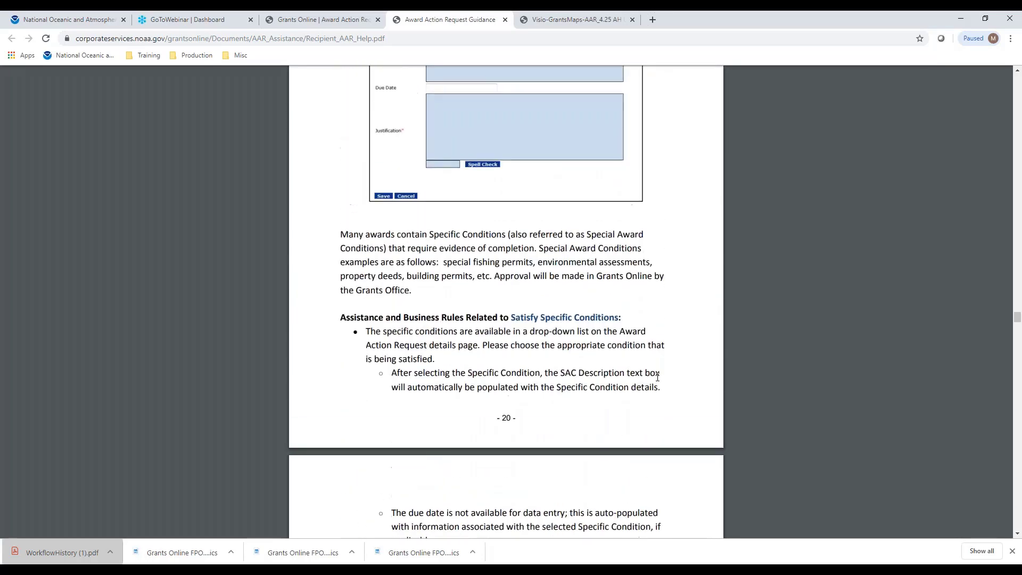
Return to the Satisfy Specific Conditions form in Grants Online and set the SAC Name to Permit Required.
click(322, 19)
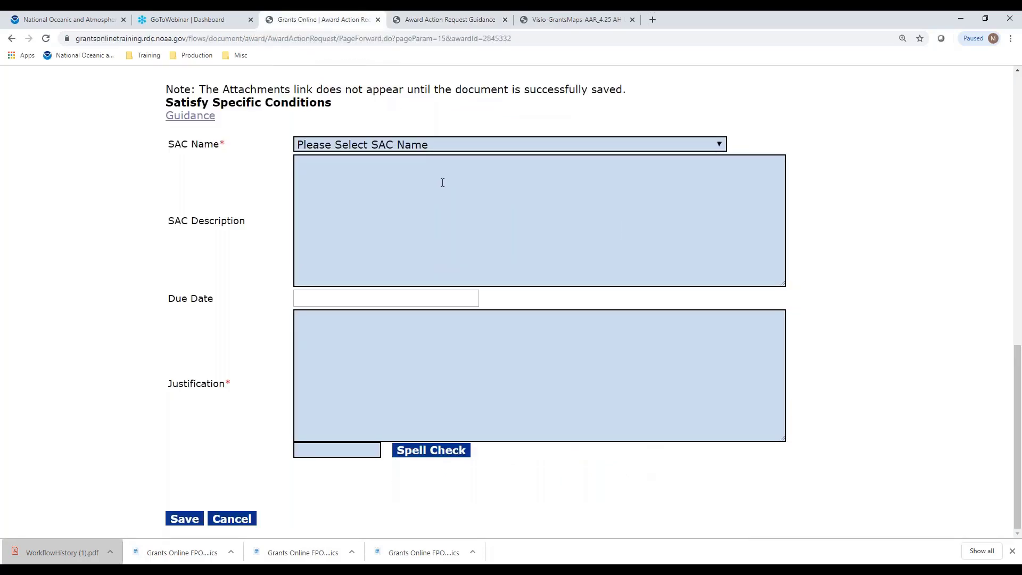
click(719, 145)
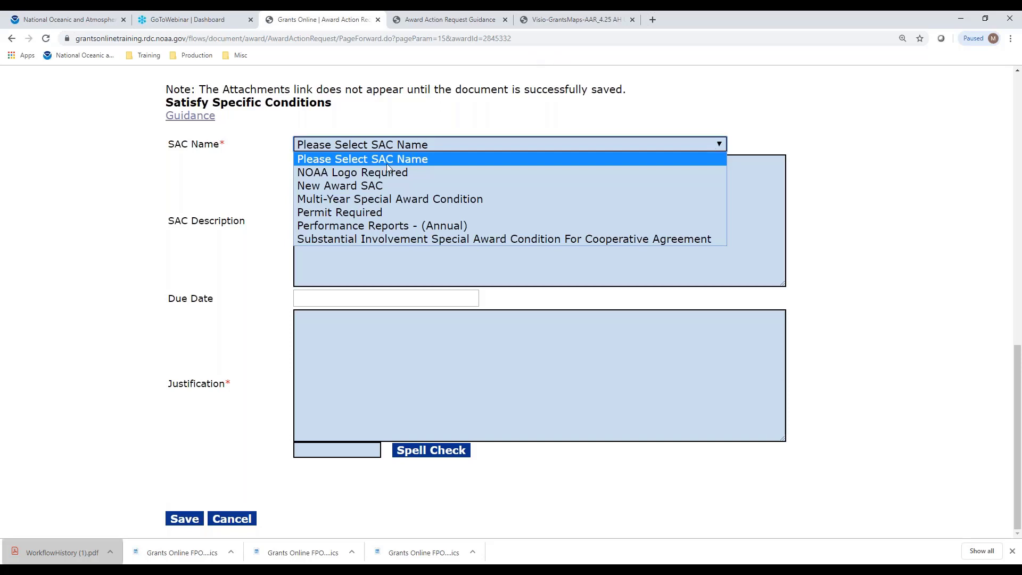
click(350, 215)
scroll(704, 282, down, 10)
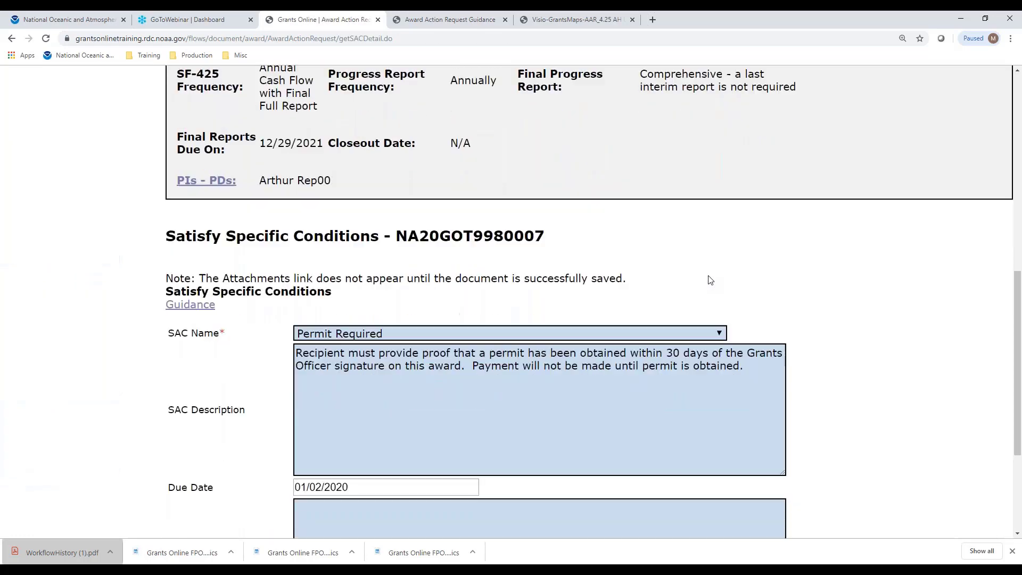
scroll(710, 280, down, 3)
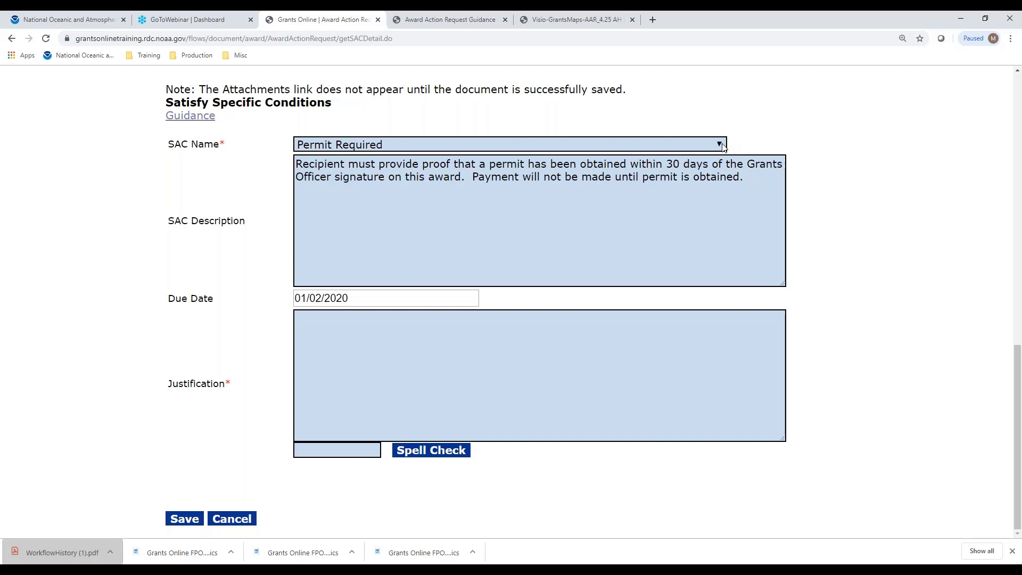
Enter the justification "Please see attached permit per guidance in this specific award condition.".
click(375, 365)
text(Pleas)
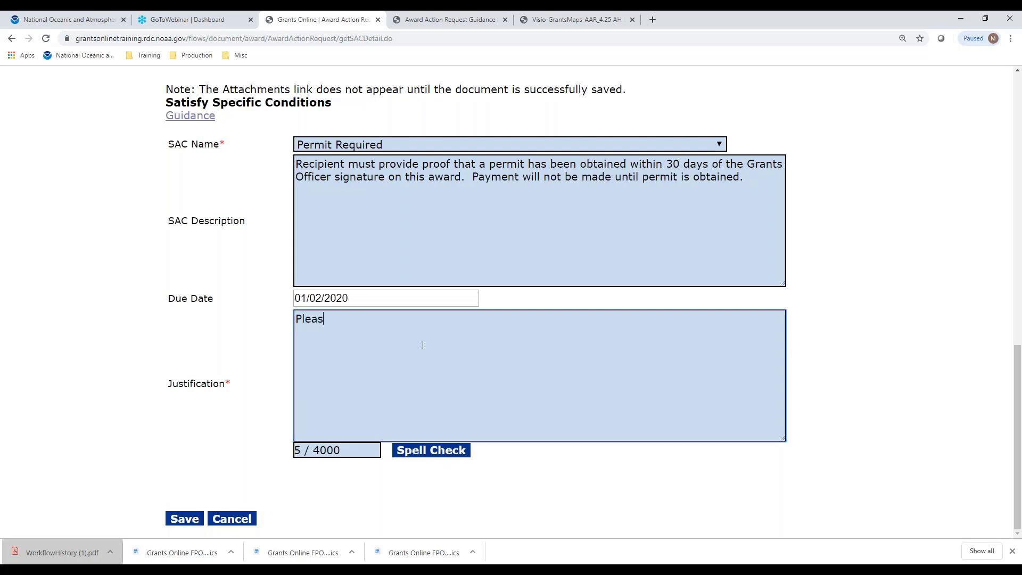
text(e see attached )
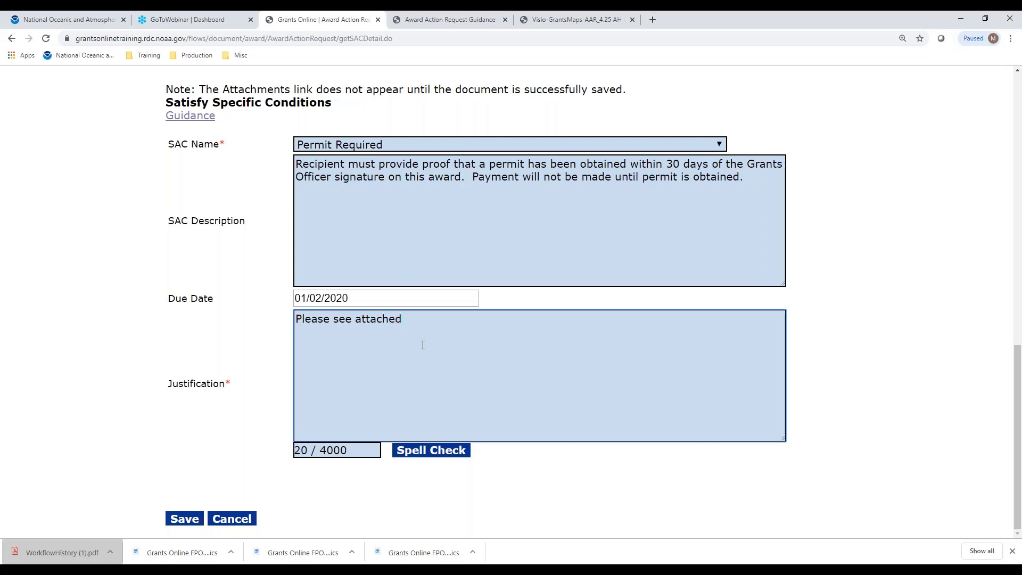
text(permit per the)
key(BackSpace)
key(BackSpace)
text(is spe)
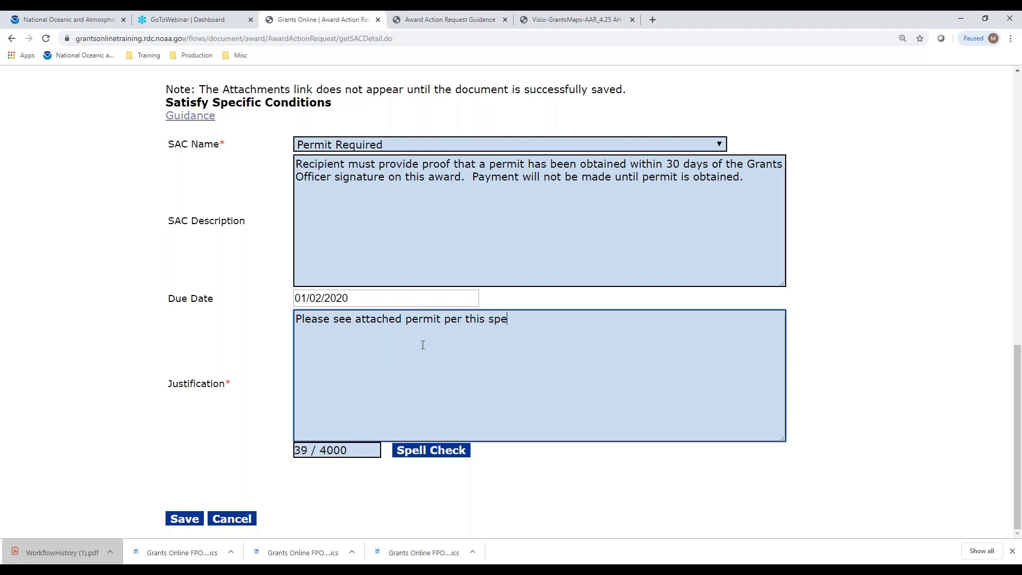
key(BackSpace)
key(BackSpace)
key(BackSpace)
key(BackSpace)
key(BackSpace)
key(BackSpace)
key(BackSpace)
key(BackSpace)
key(BackSpace)
text(guidance in this spec)
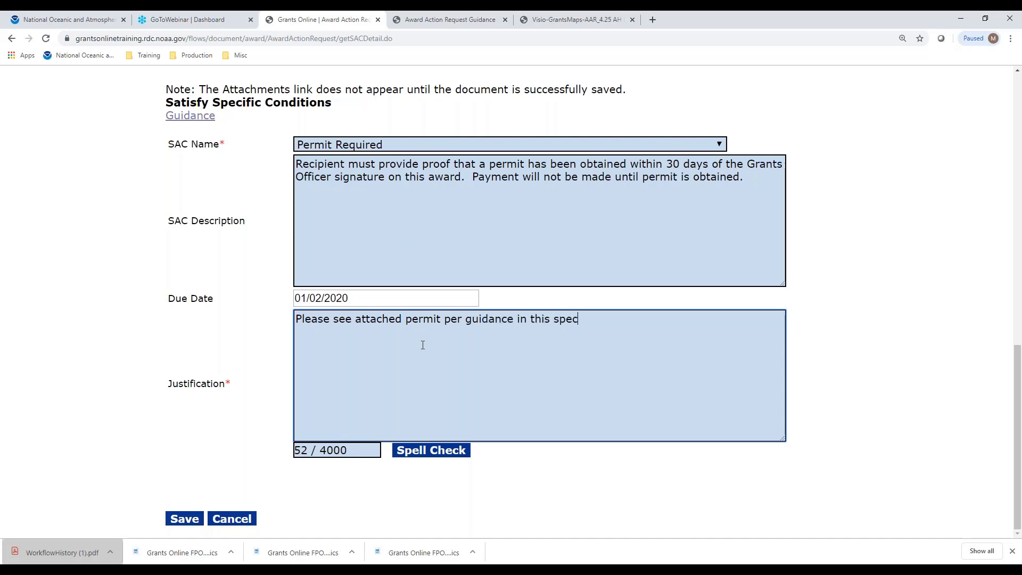
text(ific award cond)
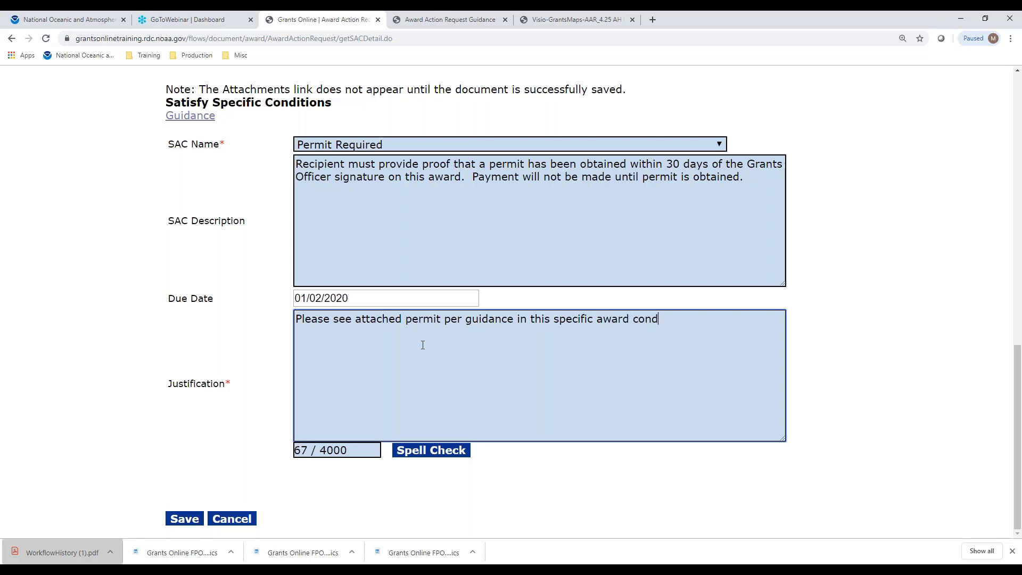
text(ition.)
Review the completed Satisfy Specific Conditions form and save the request.
scroll(916, 347, up, 3)
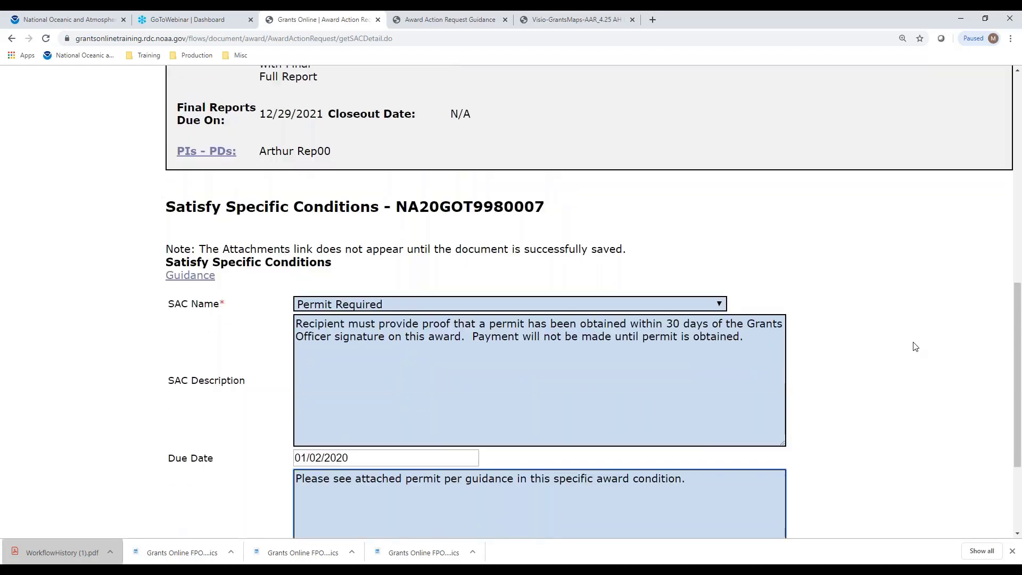
scroll(915, 347, down, 3)
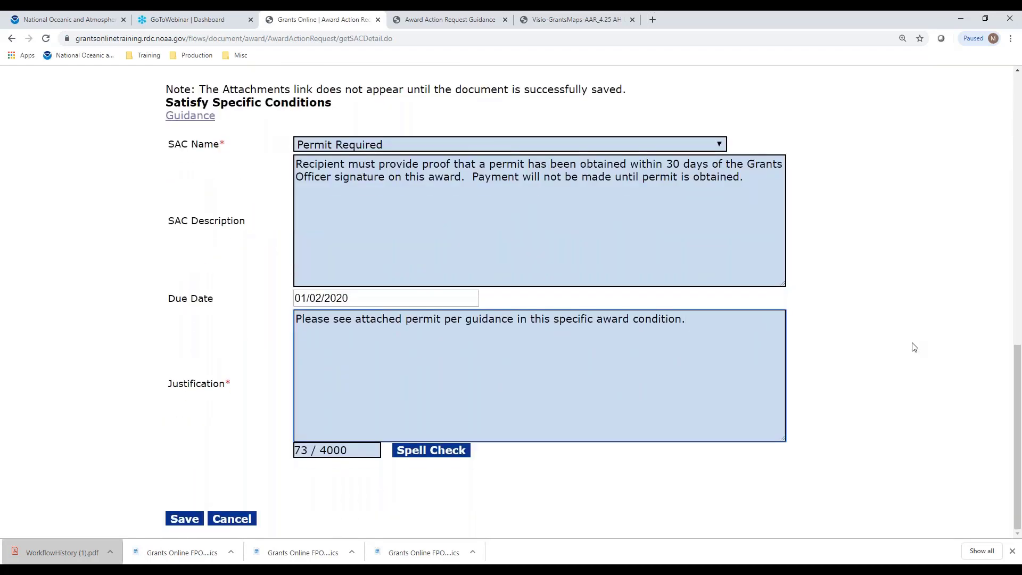
scroll(915, 347, up, 1)
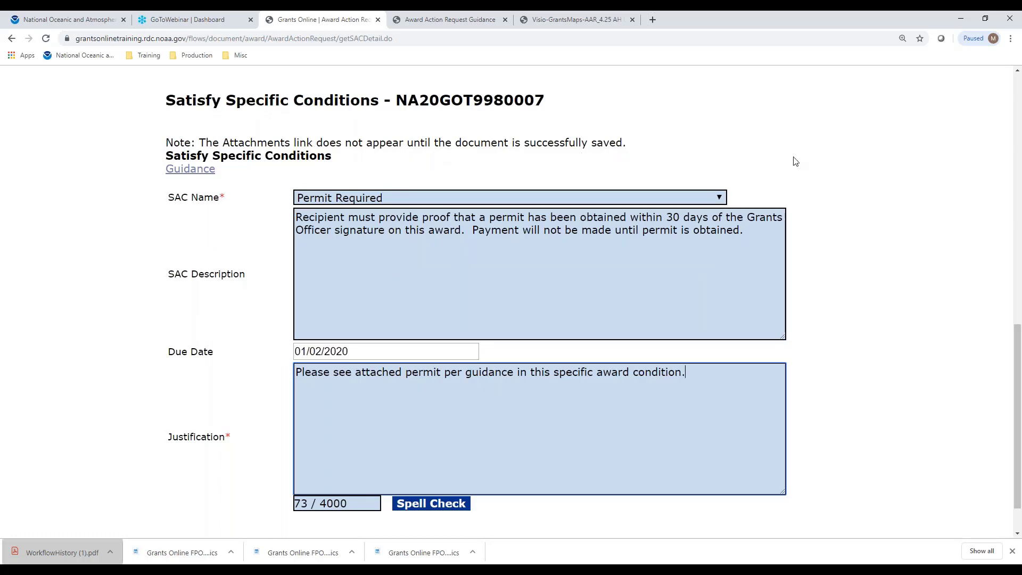
scroll(836, 180, down, 1)
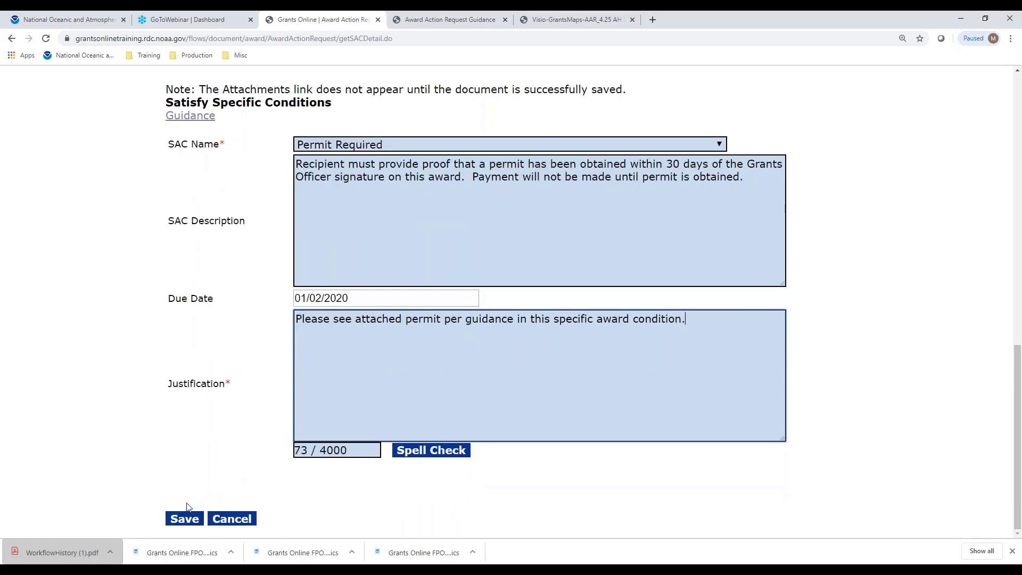
click(184, 520)
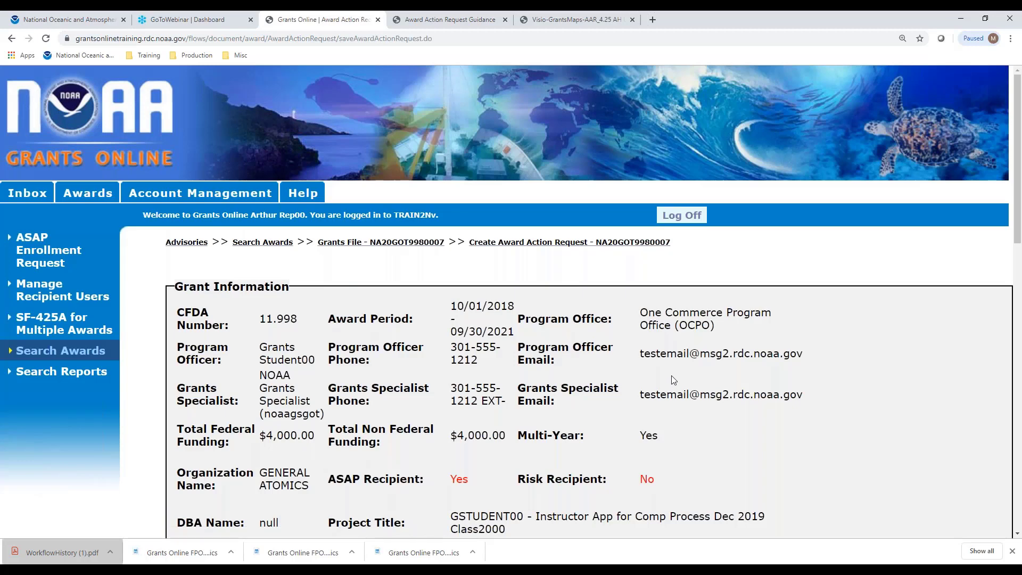
Attach the file CAM 1307 1 - Acq Planning (Final) to the Satisfy Specific Conditions request with the description "Permit" and save the attachment.
scroll(669, 385, down, 12)
scroll(194, 271, down, 3)
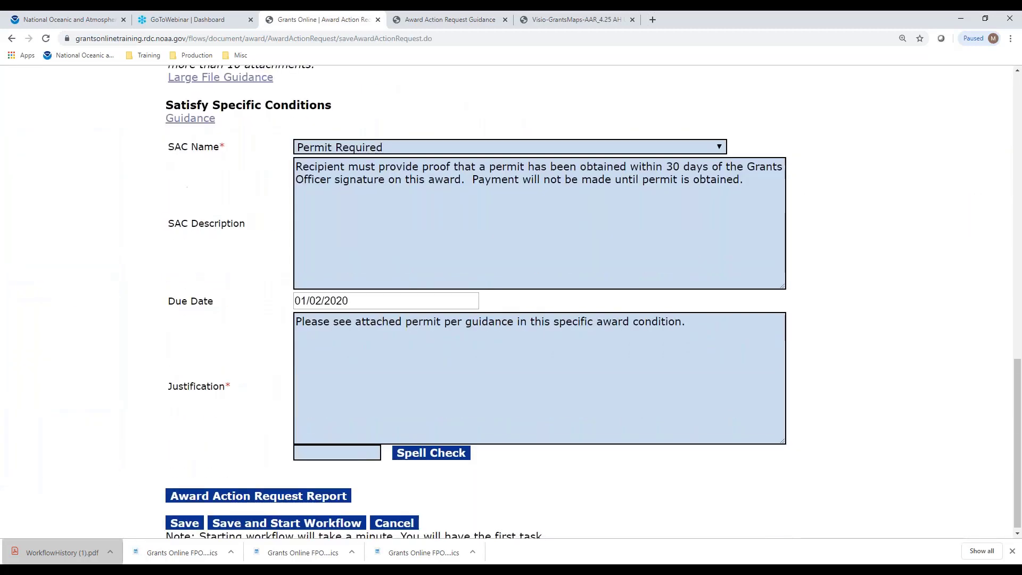
scroll(194, 271, up, 2)
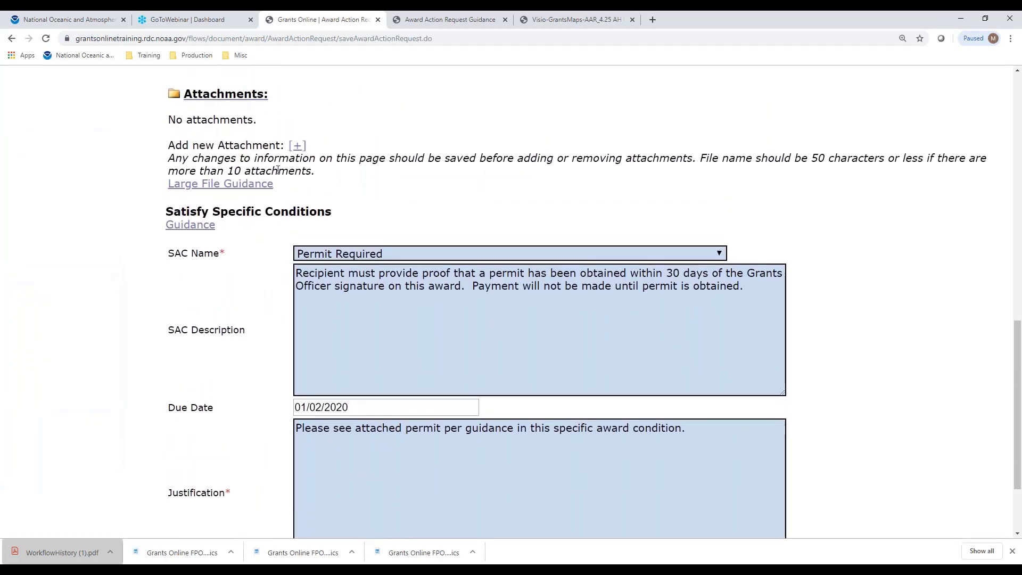
click(296, 146)
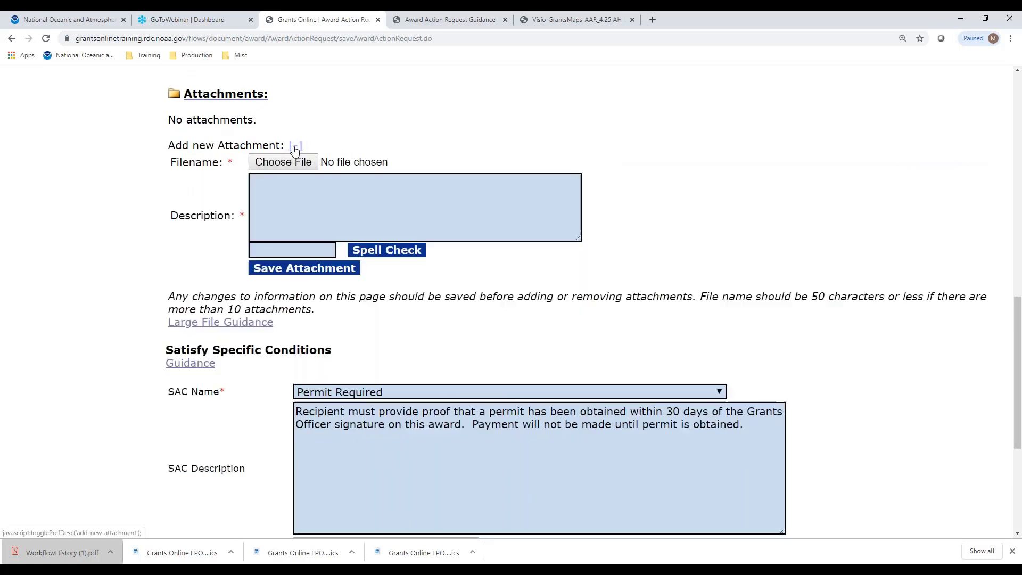
click(301, 163)
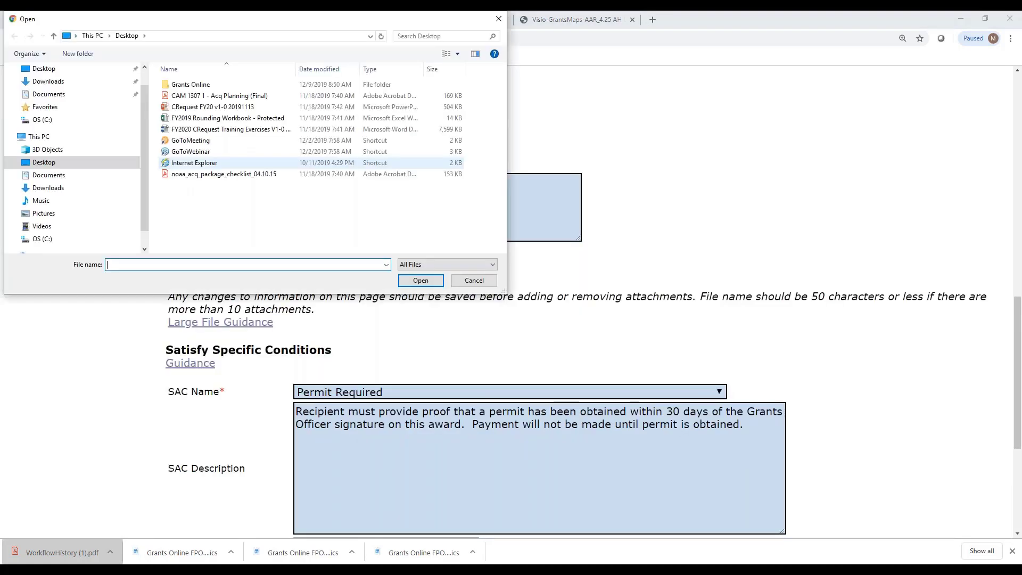
click(193, 95)
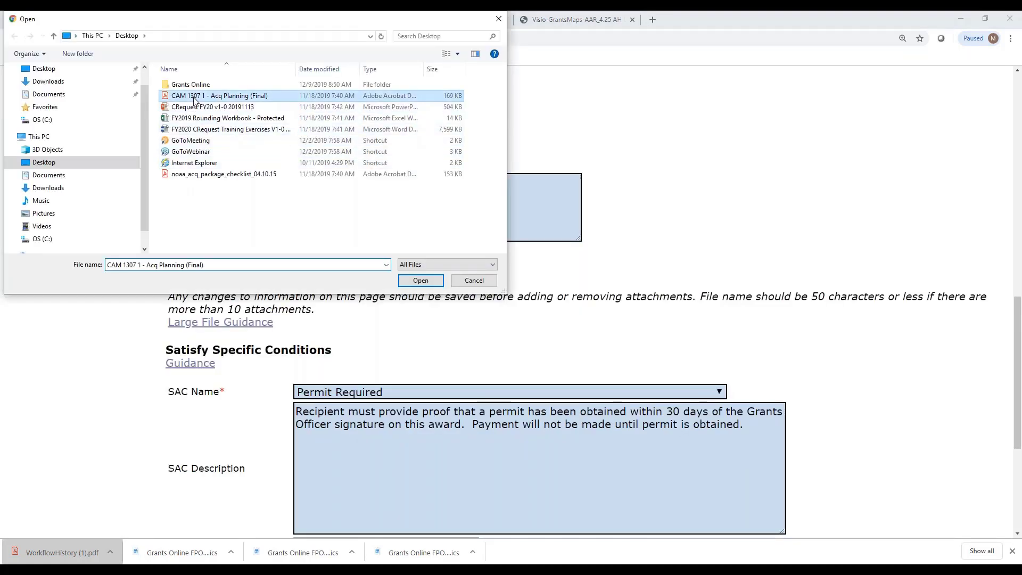
click(417, 282)
click(379, 201)
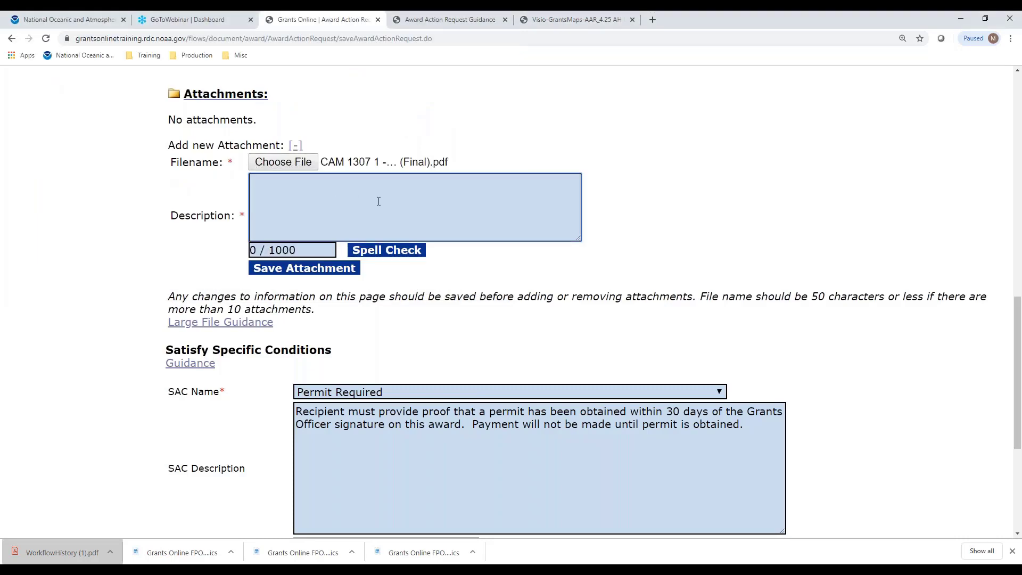
text(Permit)
click(335, 269)
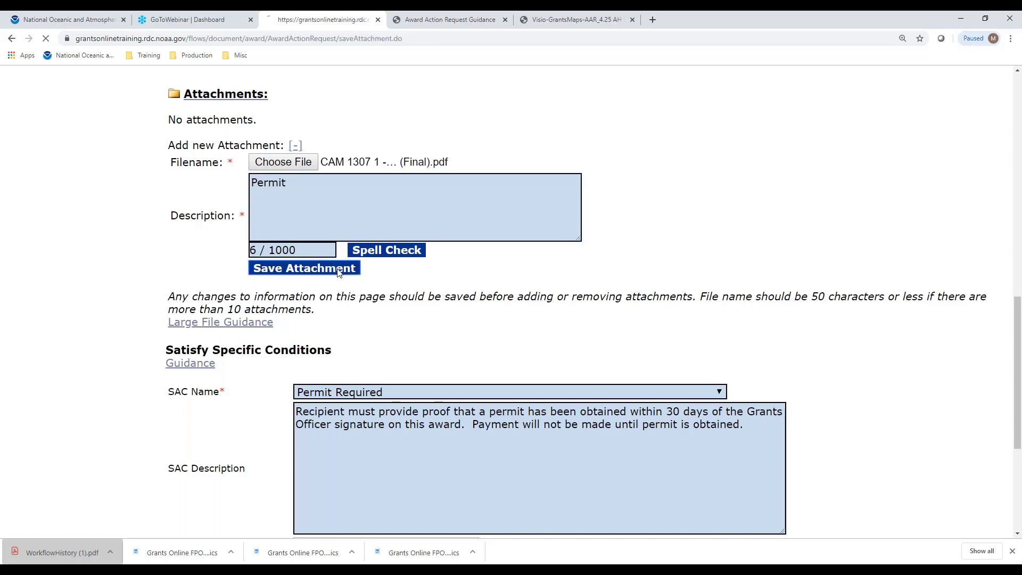
Check the attachment listing and completed form, then save the Satisfy Specific Conditions request and start its workflow.
scroll(661, 188, down, 15)
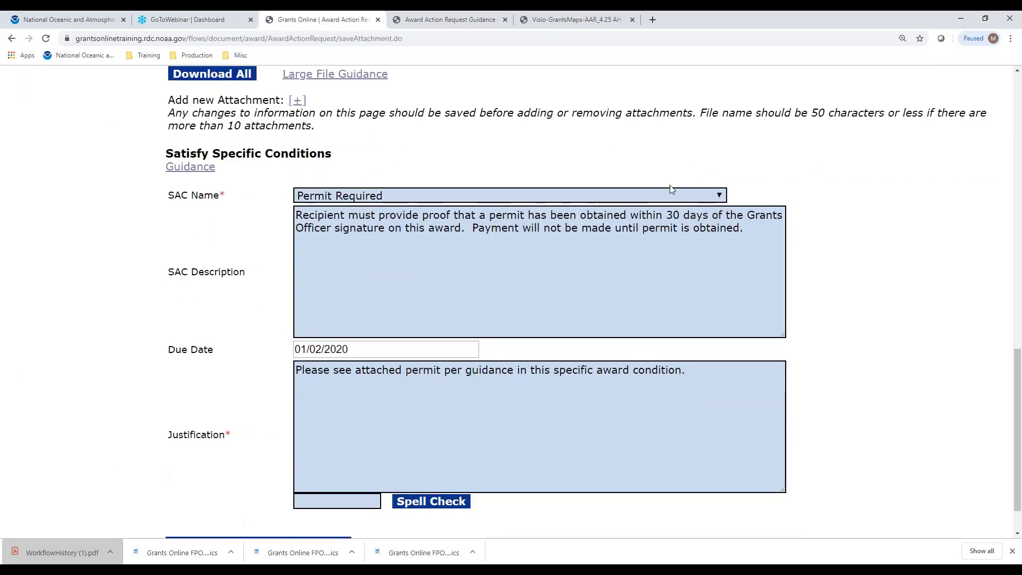
scroll(672, 189, up, 3)
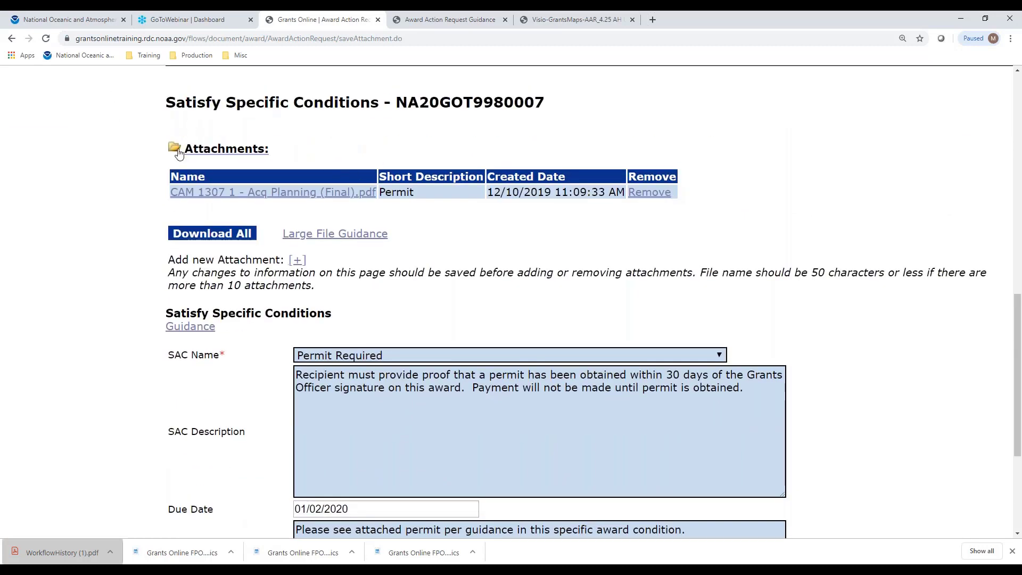
scroll(827, 216, down, 4)
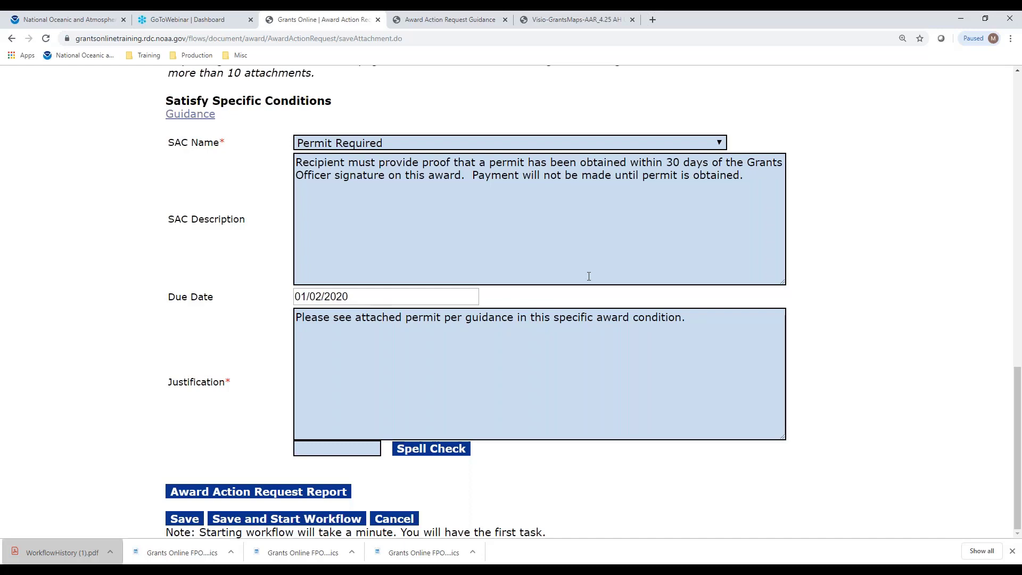
click(292, 523)
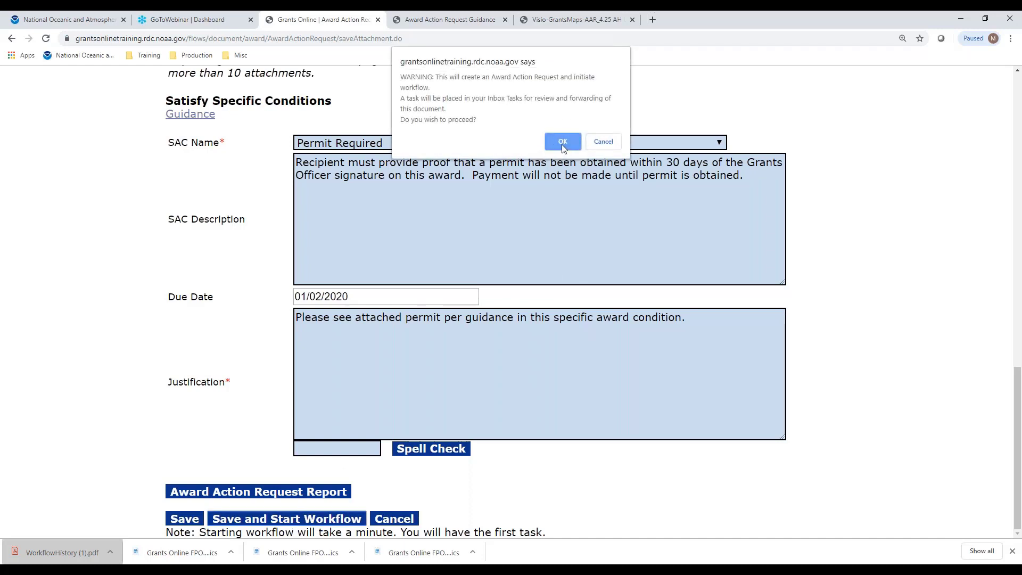
click(562, 142)
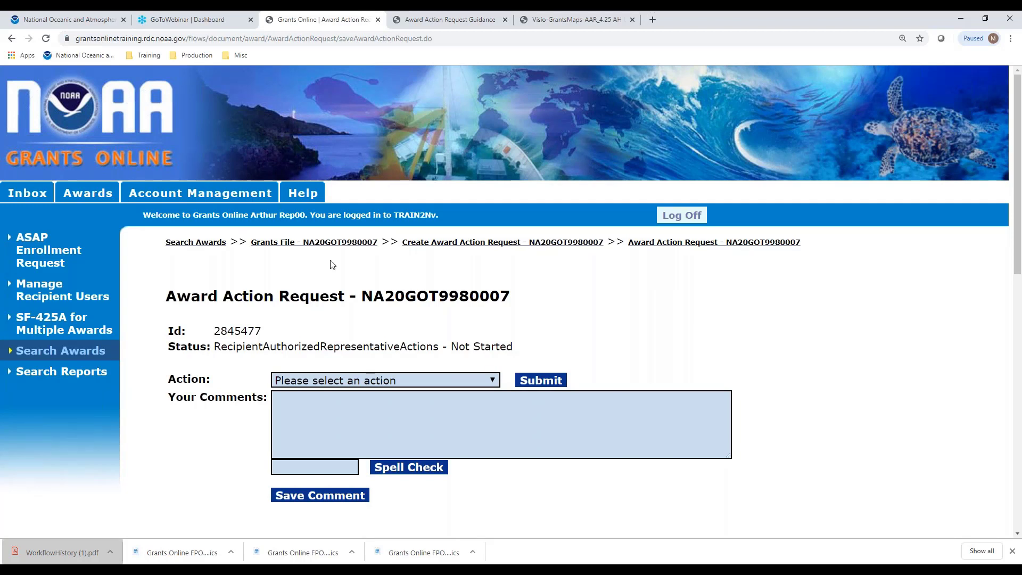
Submit the Award Action Request with the action Forward To Agency and accept the confirmation.
click(478, 382)
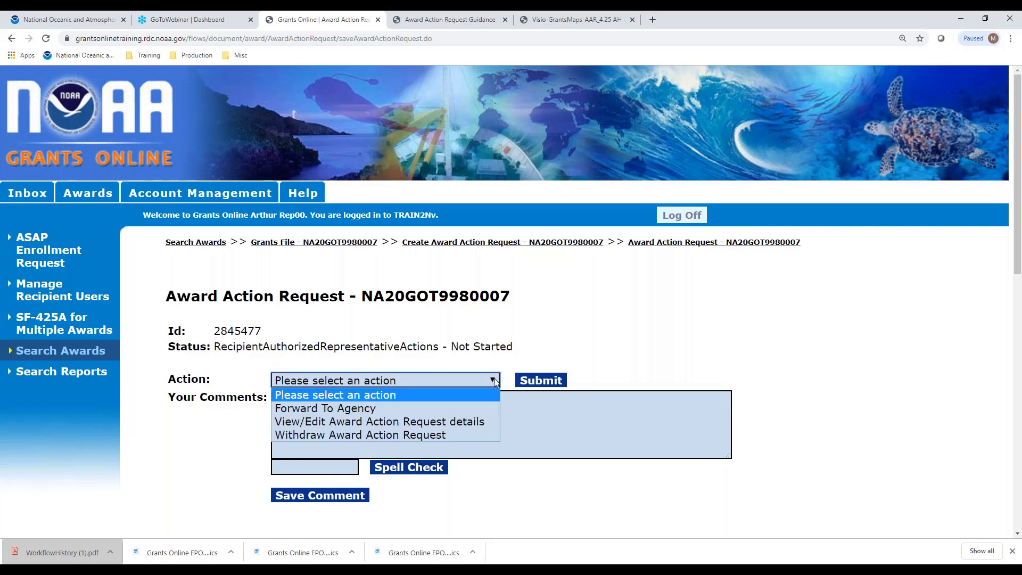
click(394, 407)
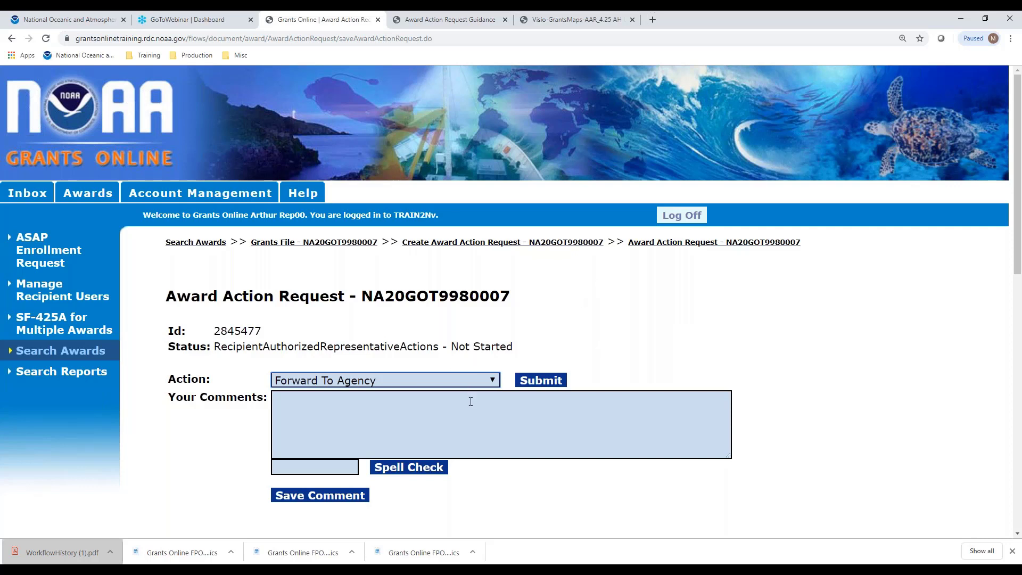
click(548, 384)
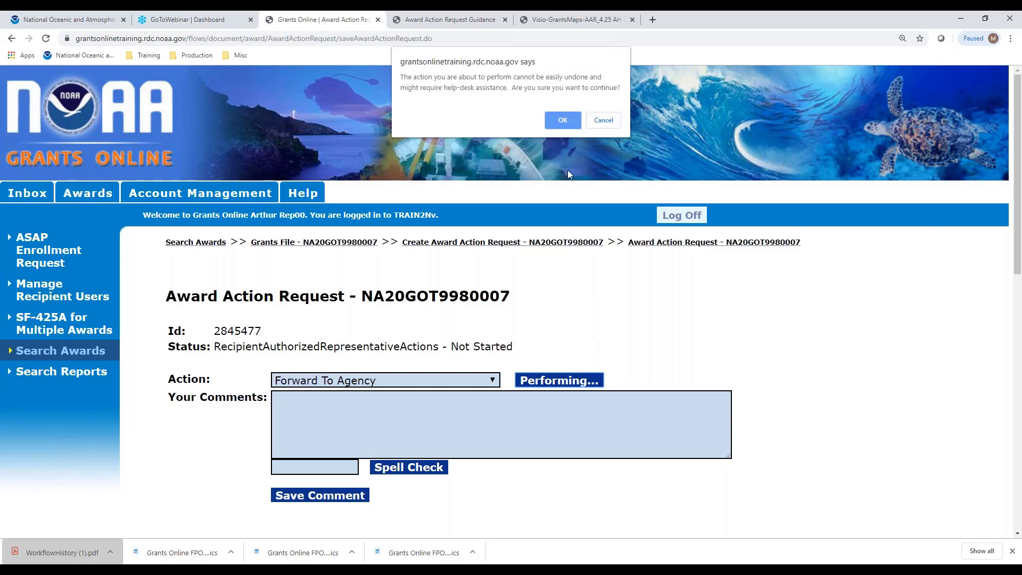
click(563, 120)
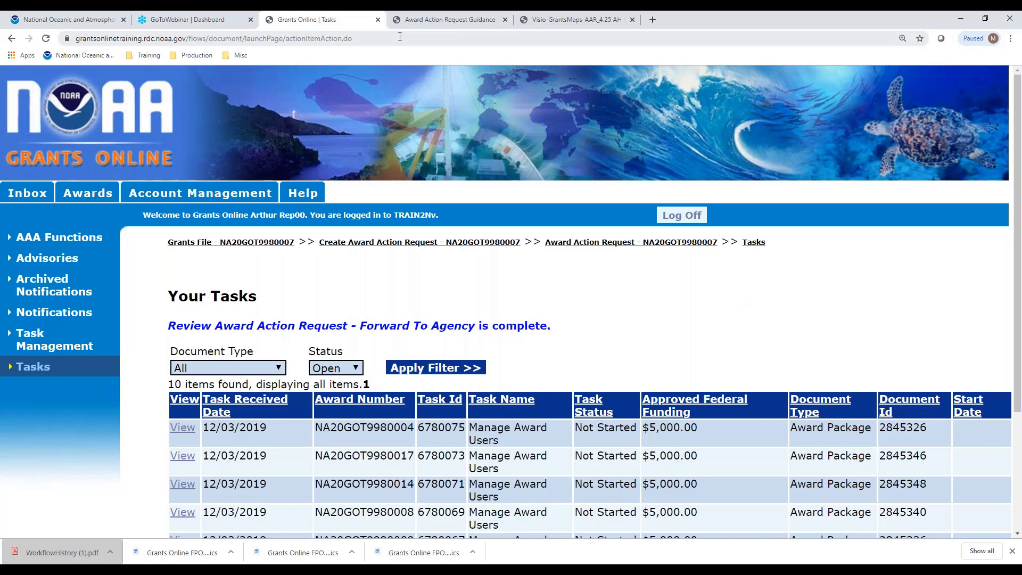
View the Award Action Request workflow map and the guidance document, and return to the Grants Online tasks.
click(572, 20)
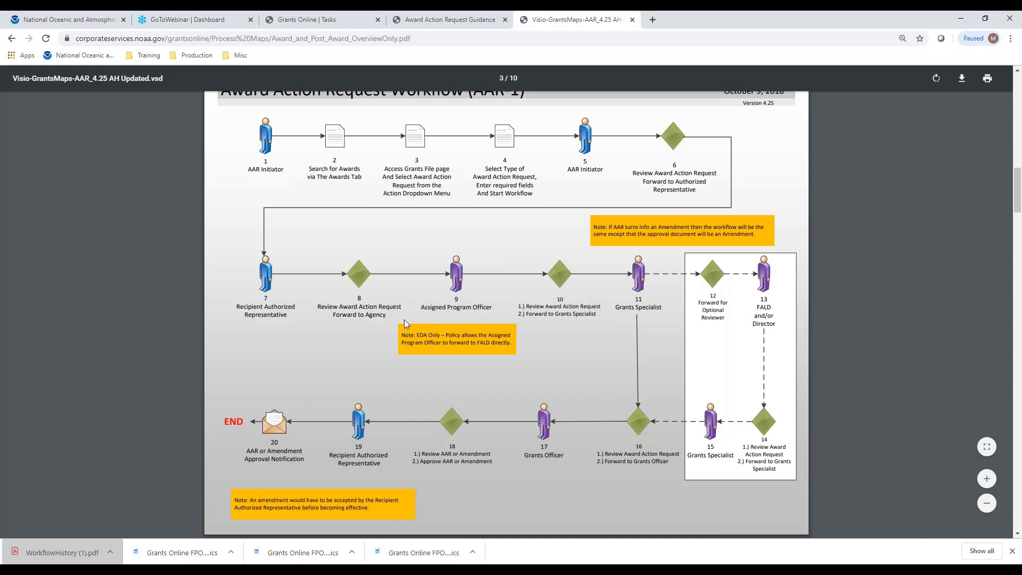
click(444, 20)
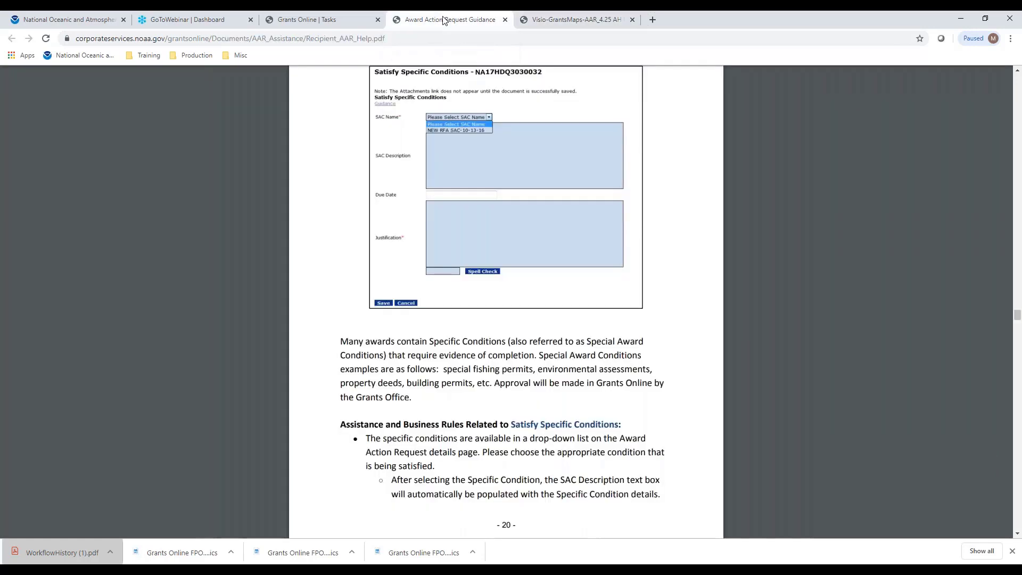
click(287, 19)
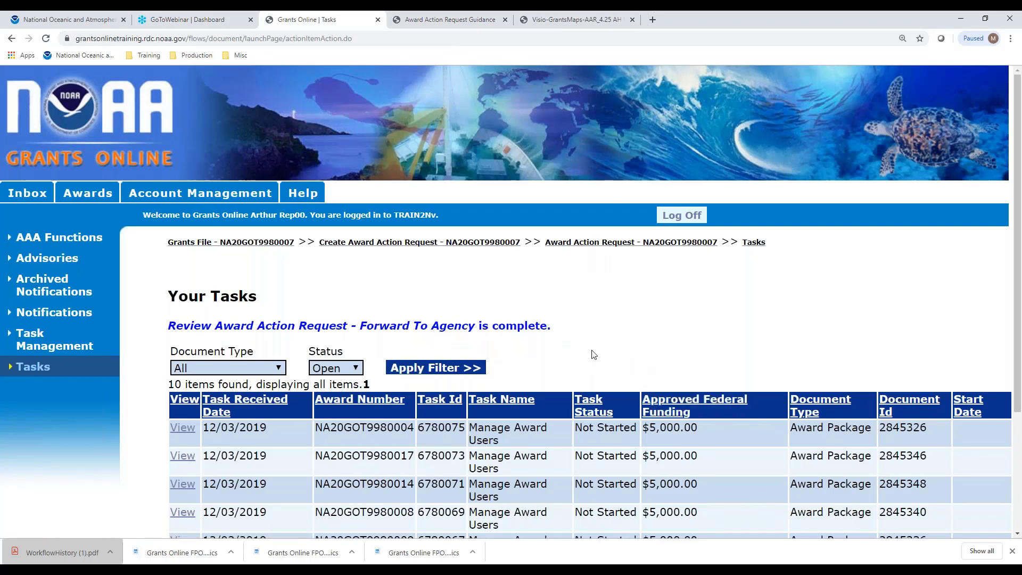
Open the Grants File for award NA20GOT9980007 and check the Award Action Request's status under Associated Documents.
click(254, 246)
scroll(812, 267, down, 10)
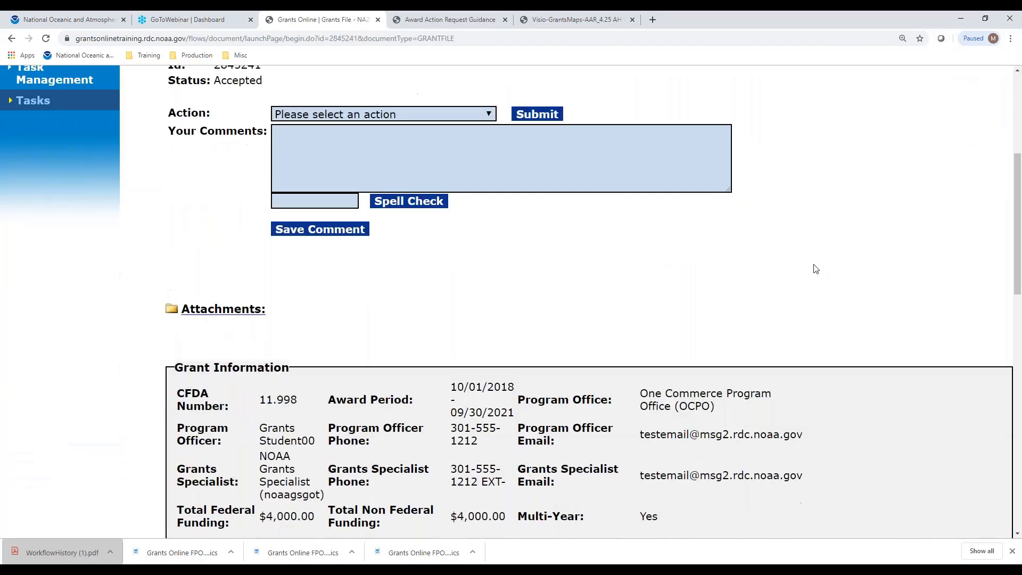
scroll(814, 269, down, 9)
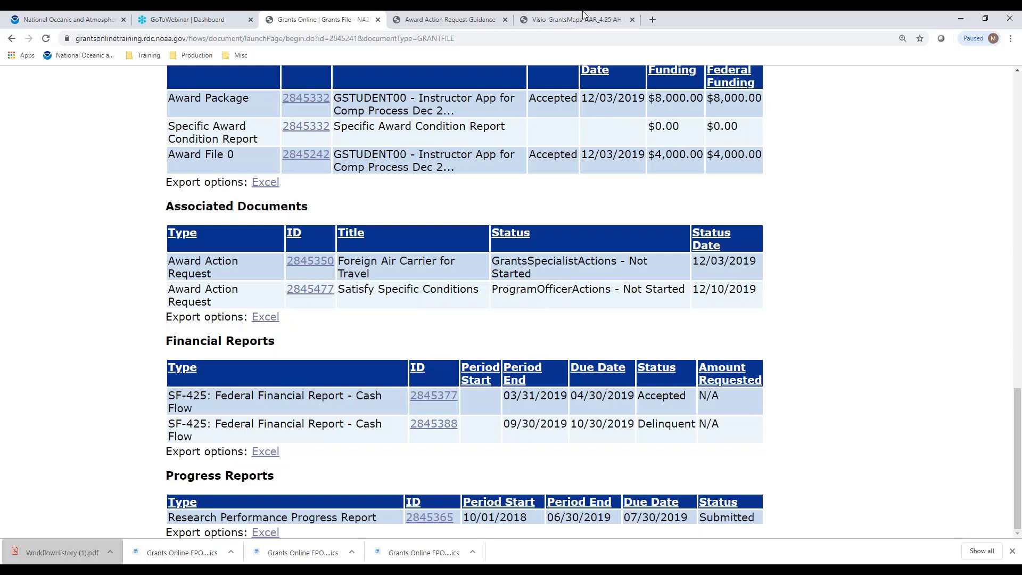
Review the AAR-1 workflow map and the Award Action Requests Index on page 5 of the guidance.
click(563, 21)
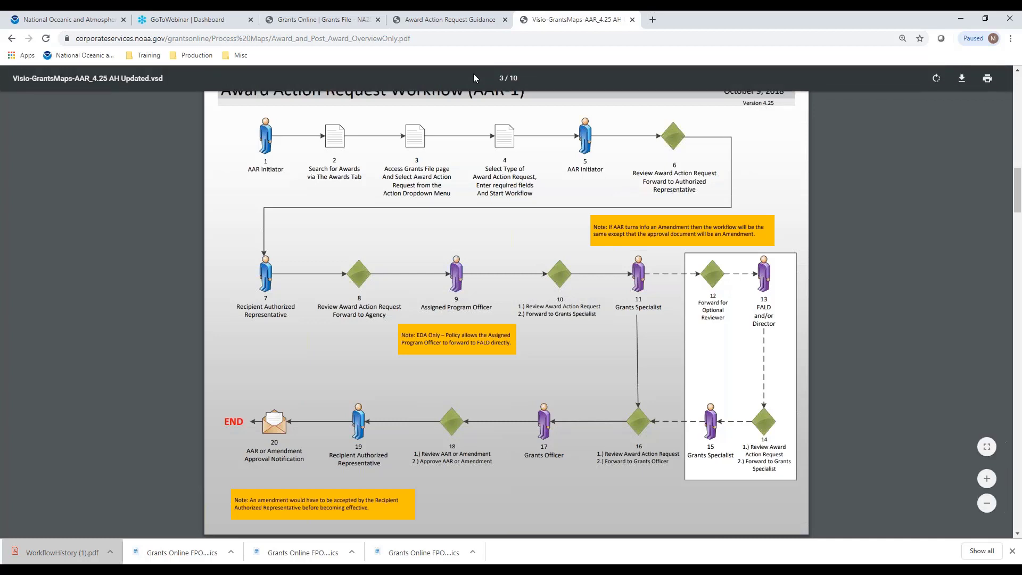
click(446, 22)
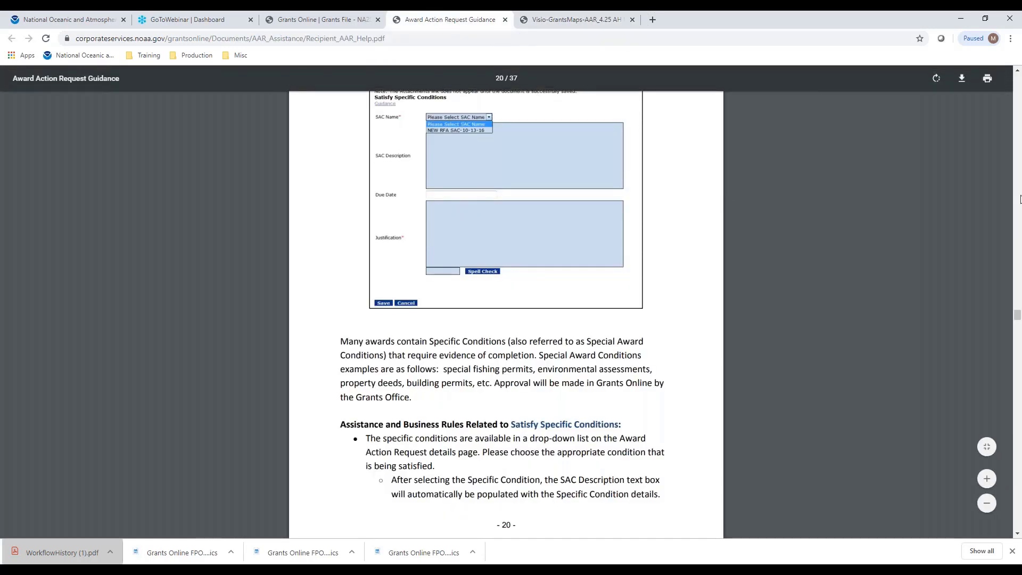
drag(1018, 313, 984, 132)
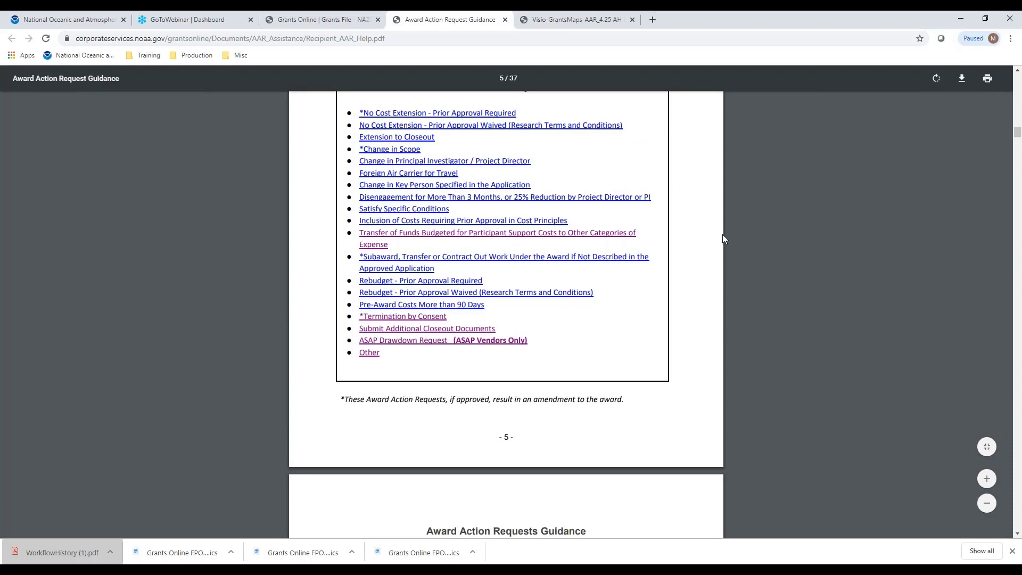
scroll(722, 238, up, 1)
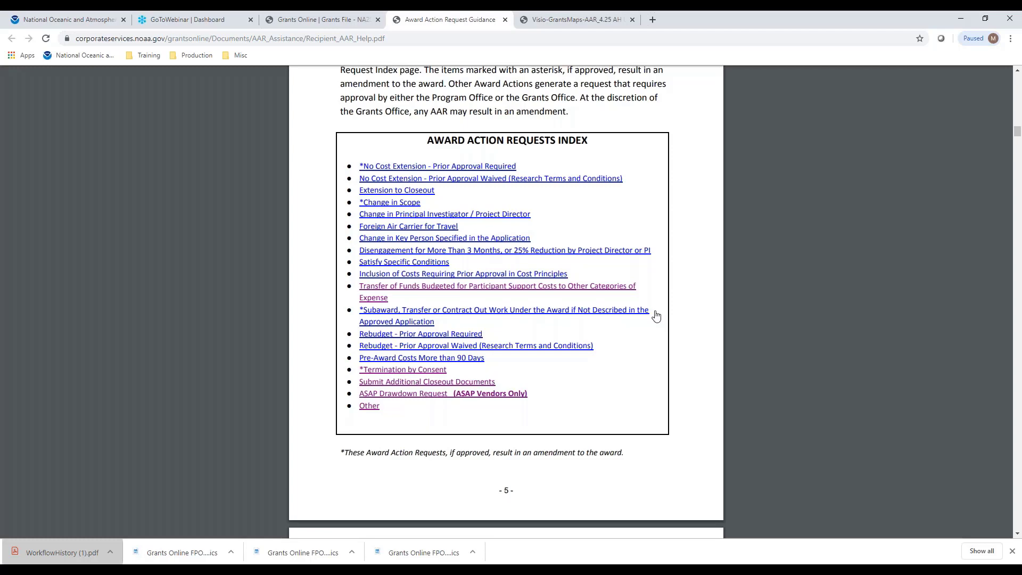
Return to the Grants File in Grants Online and log off from the recipient representative's account.
click(310, 22)
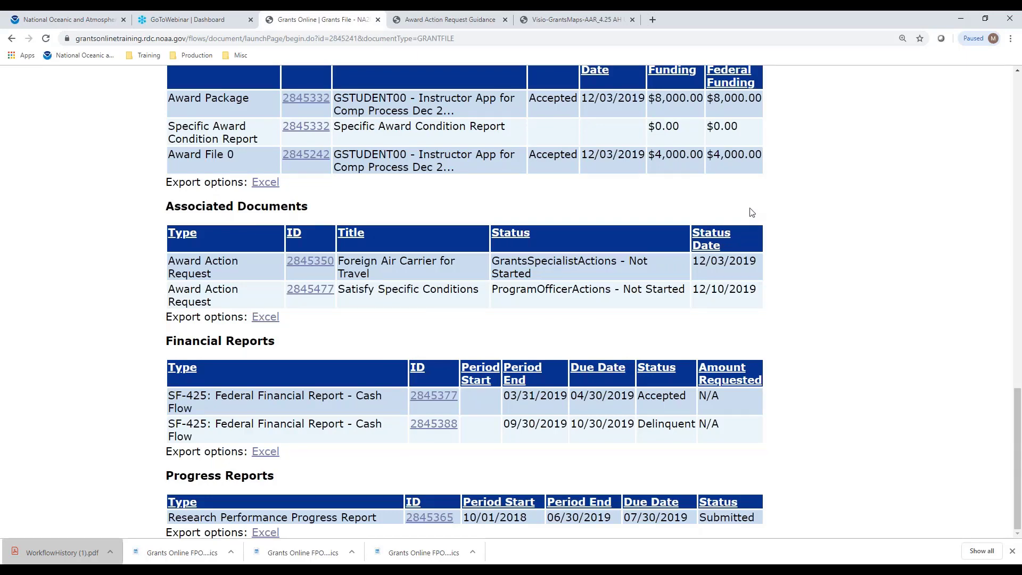
scroll(748, 210, up, 2)
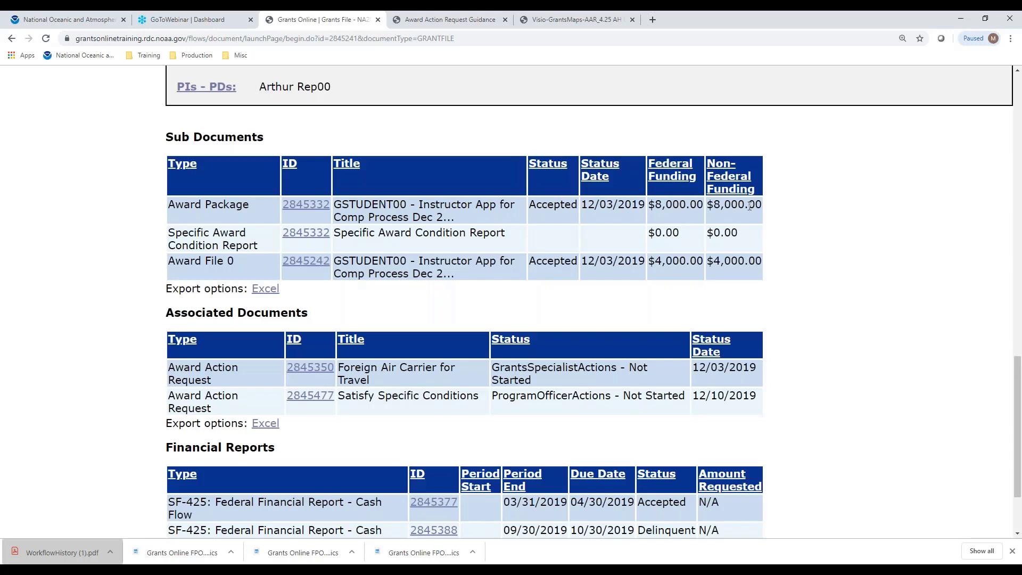
scroll(748, 205, up, 10)
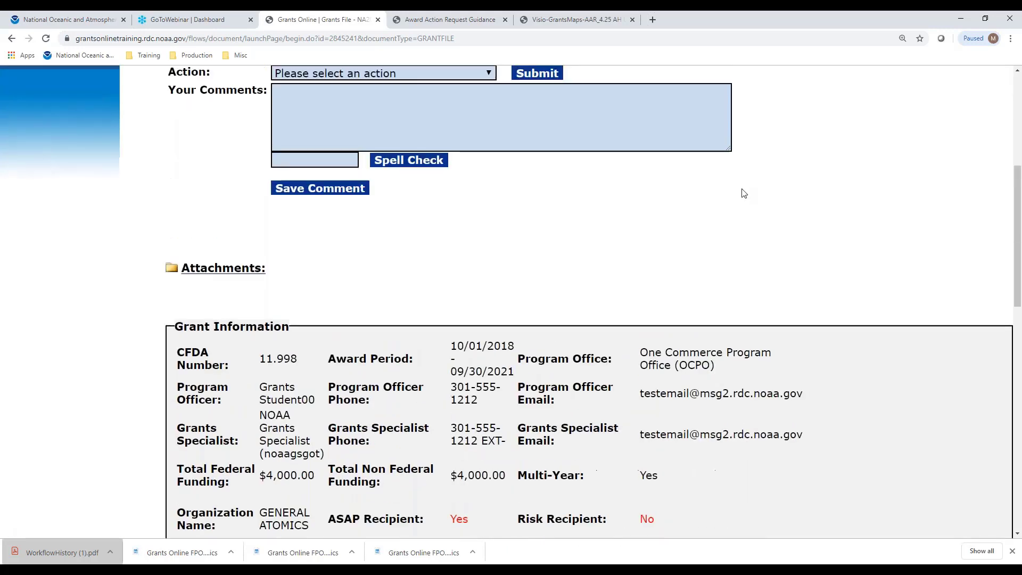
scroll(744, 193, up, 6)
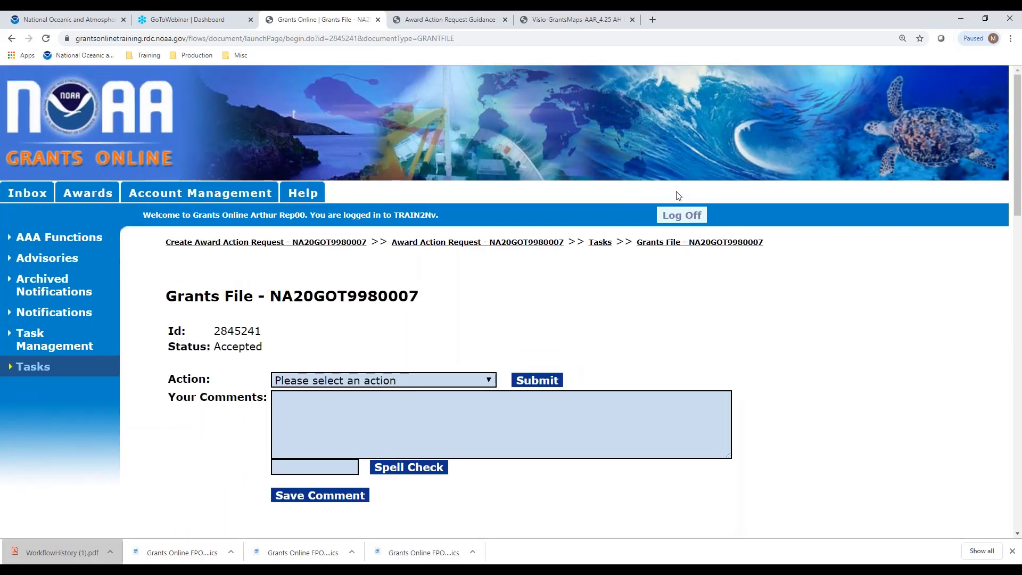
click(690, 217)
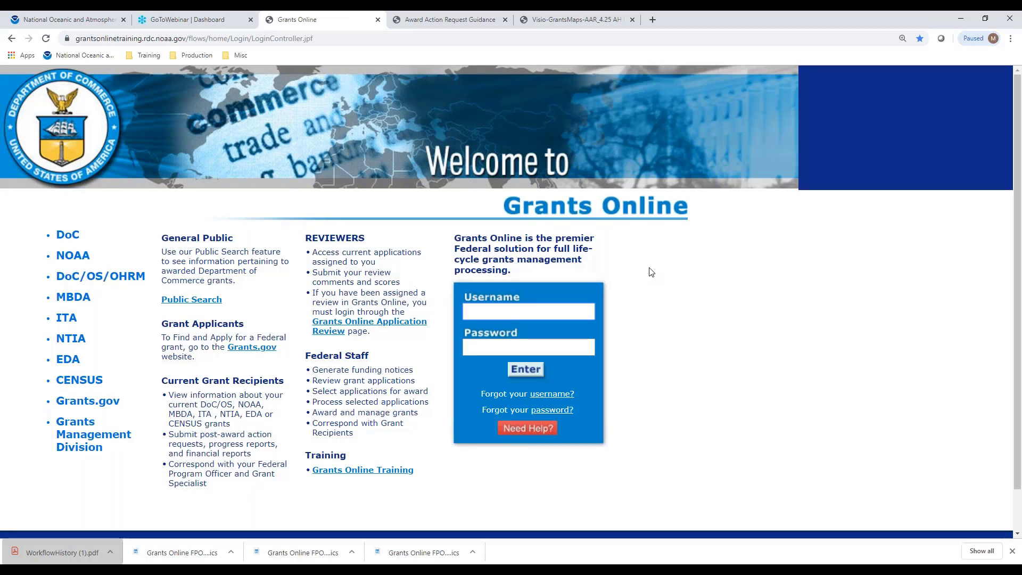
Log in to Grants Online with the username gstudent and the account password, and open that account's task list.
text(g)
key(BackSpace)
text(g)
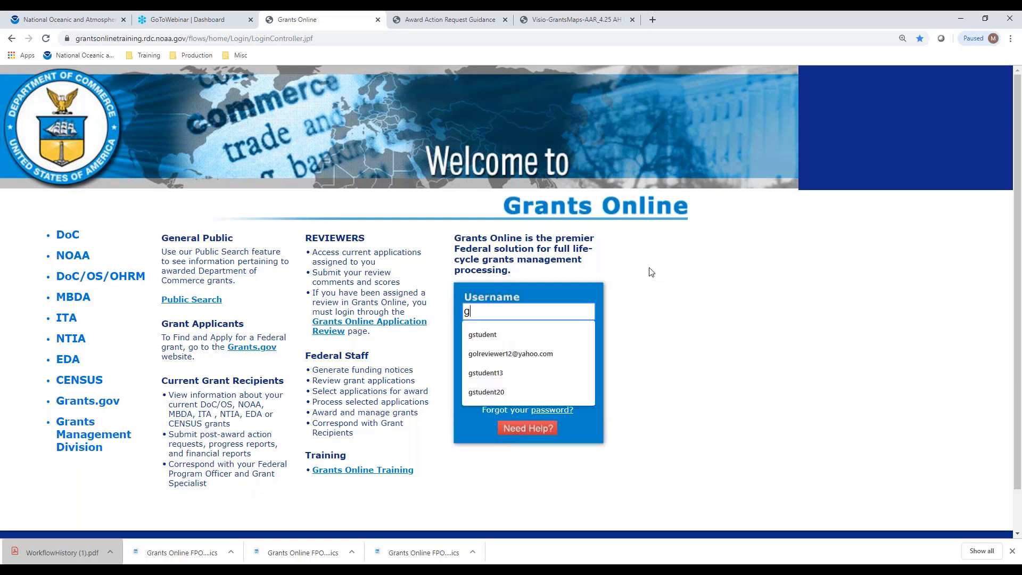
text(student)
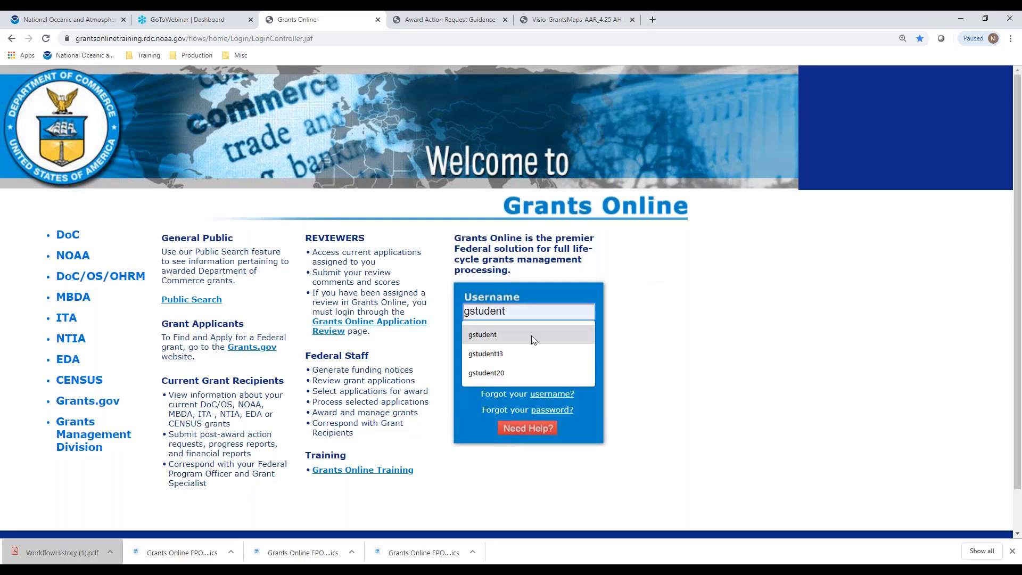
click(473, 335)
click(487, 344)
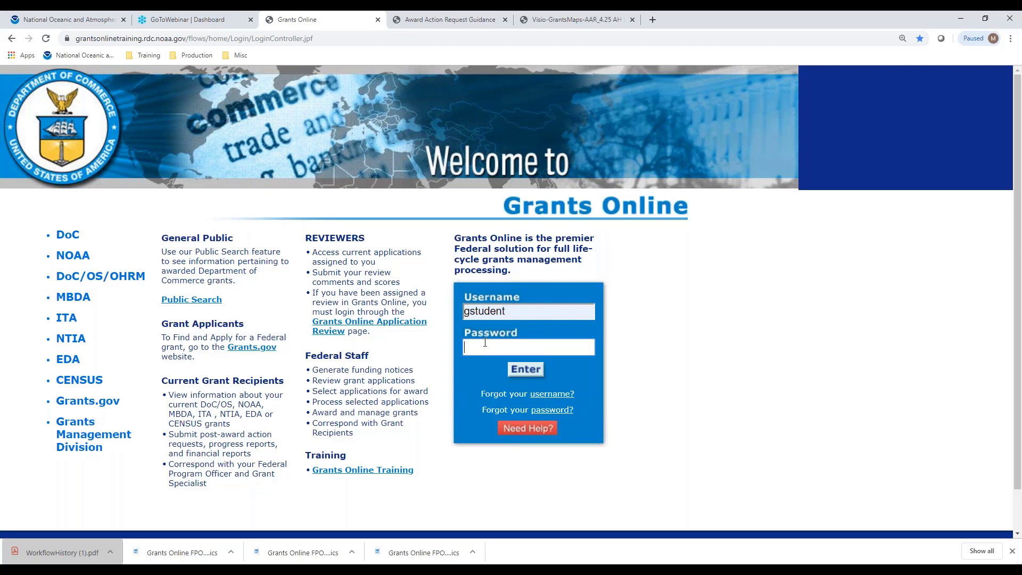
text(••••••••••)
key(Return)
click(591, 510)
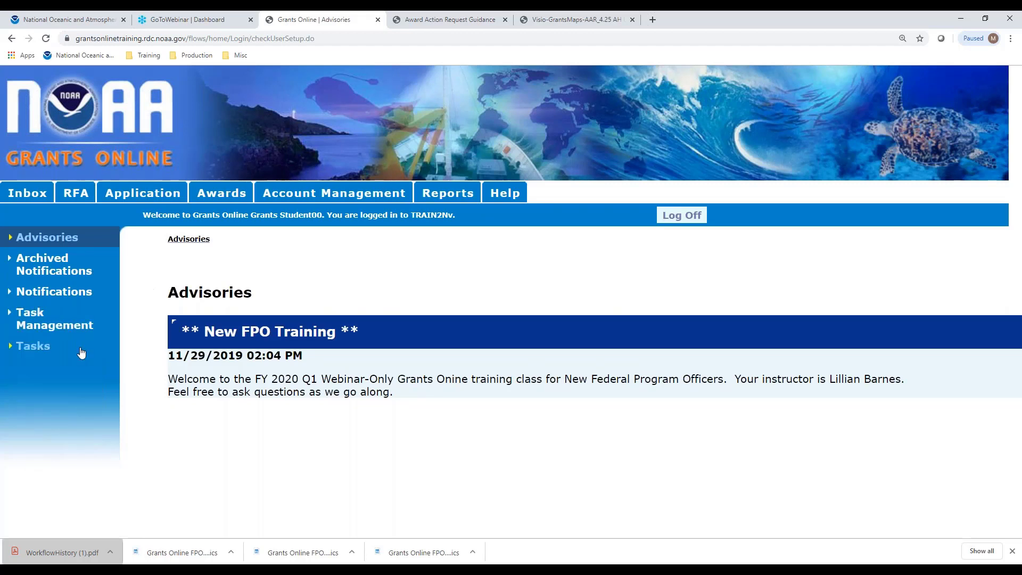
click(55, 351)
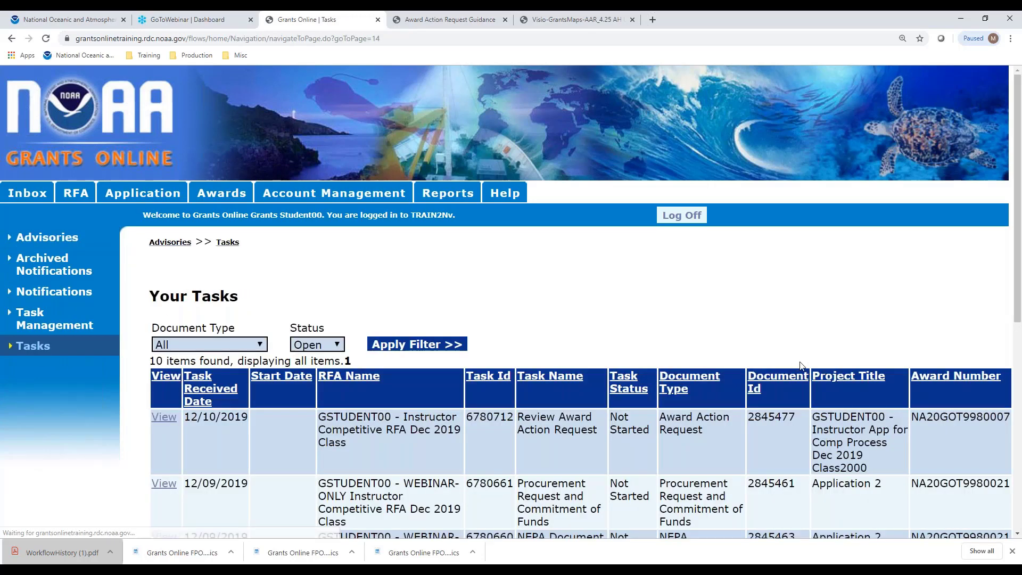
Open the Review Award Action Request task for award NA20GOT9980007 and submit the View Award Action Request Details action.
scroll(857, 337, down, 2)
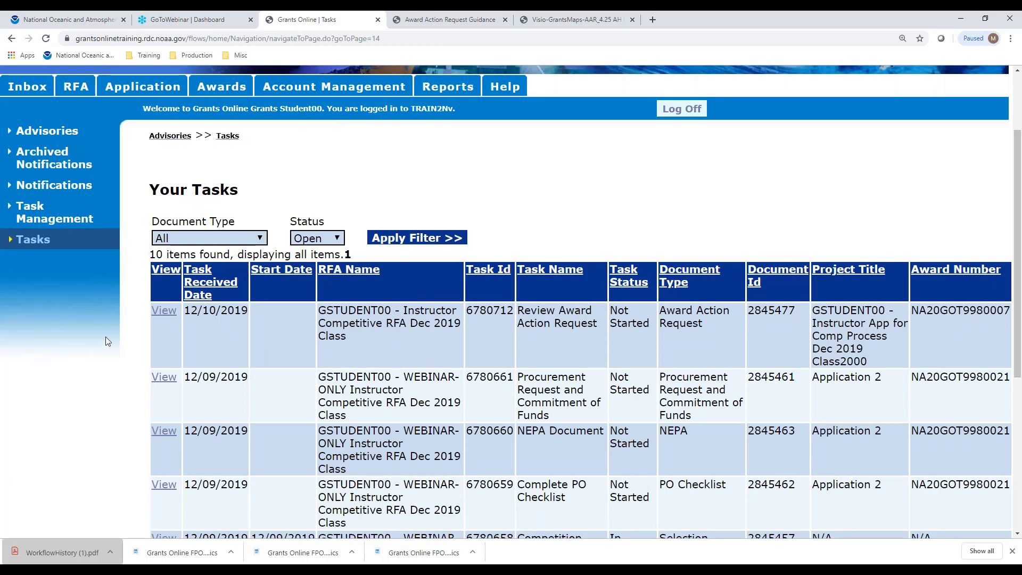
click(164, 312)
scroll(895, 293, down, 3)
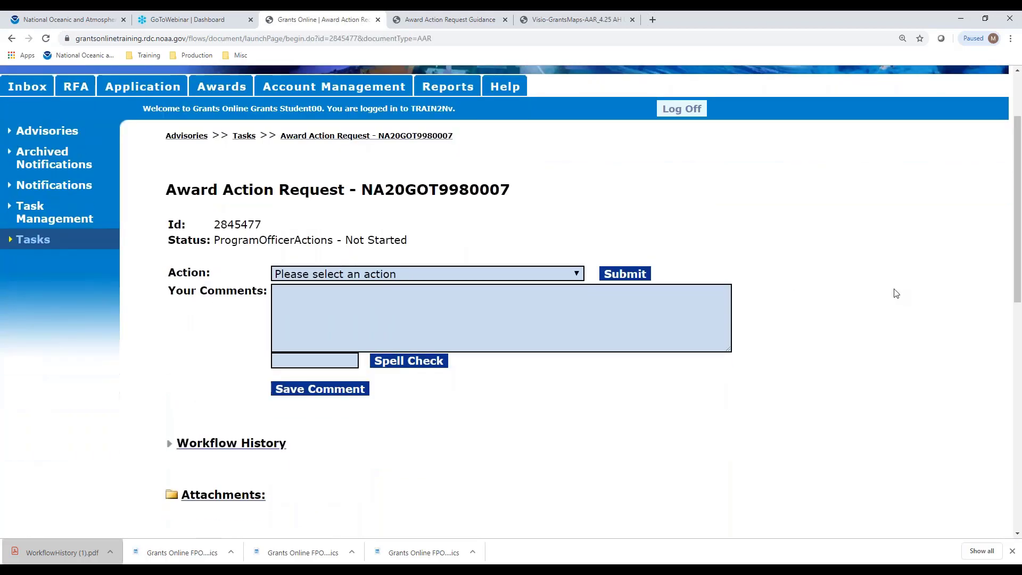
scroll(896, 293, down, 1)
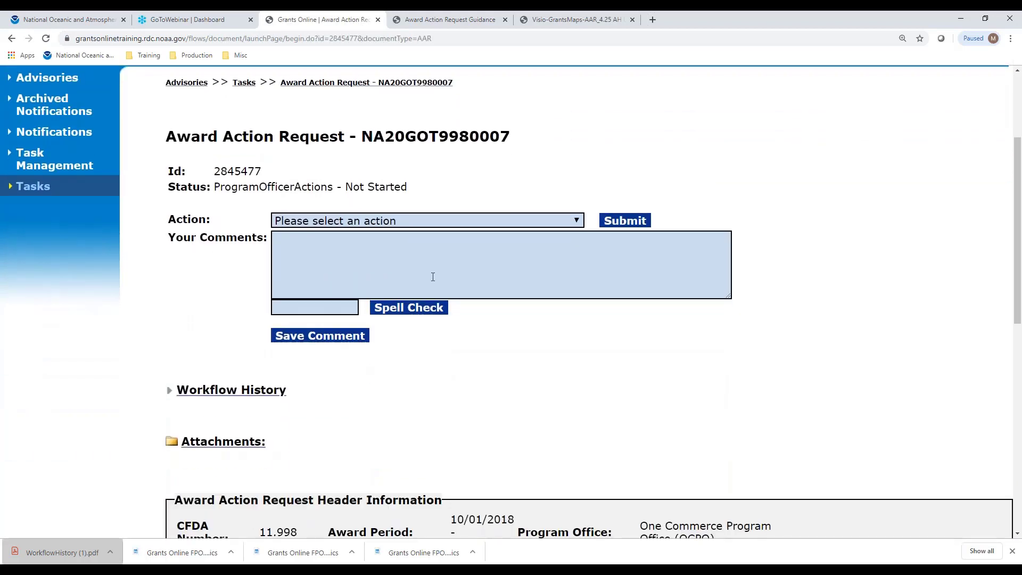
click(578, 222)
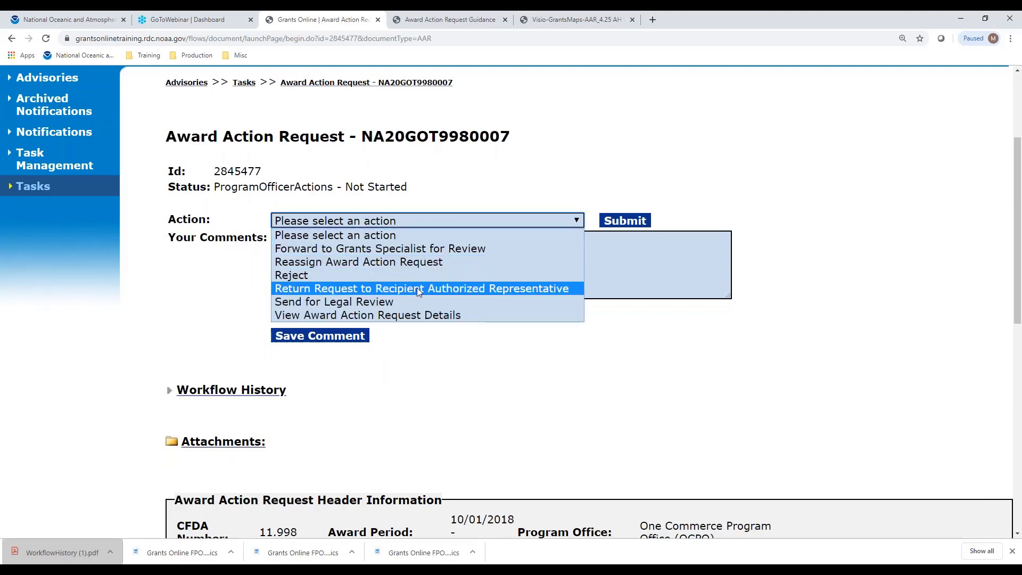
click(413, 315)
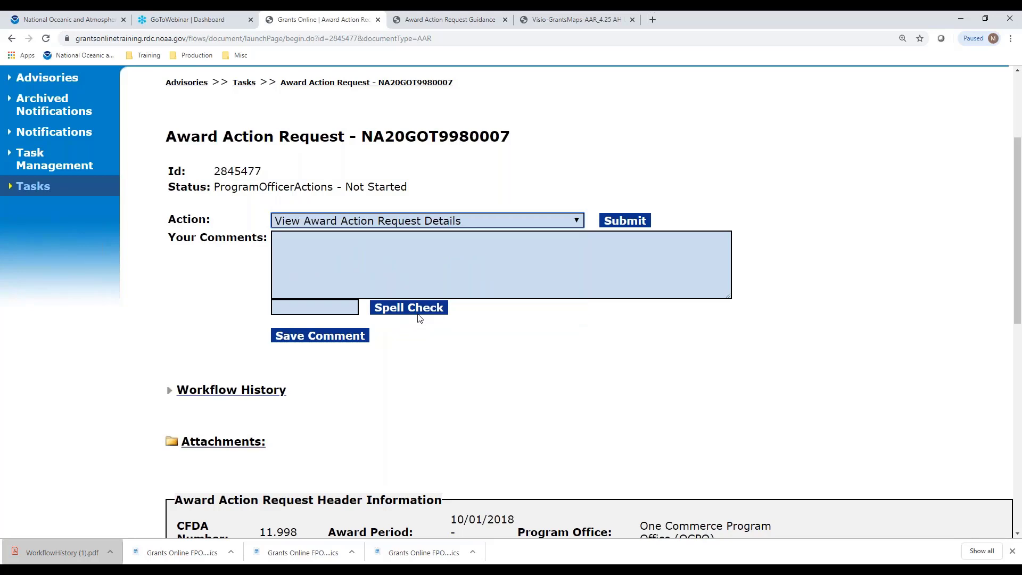
click(625, 221)
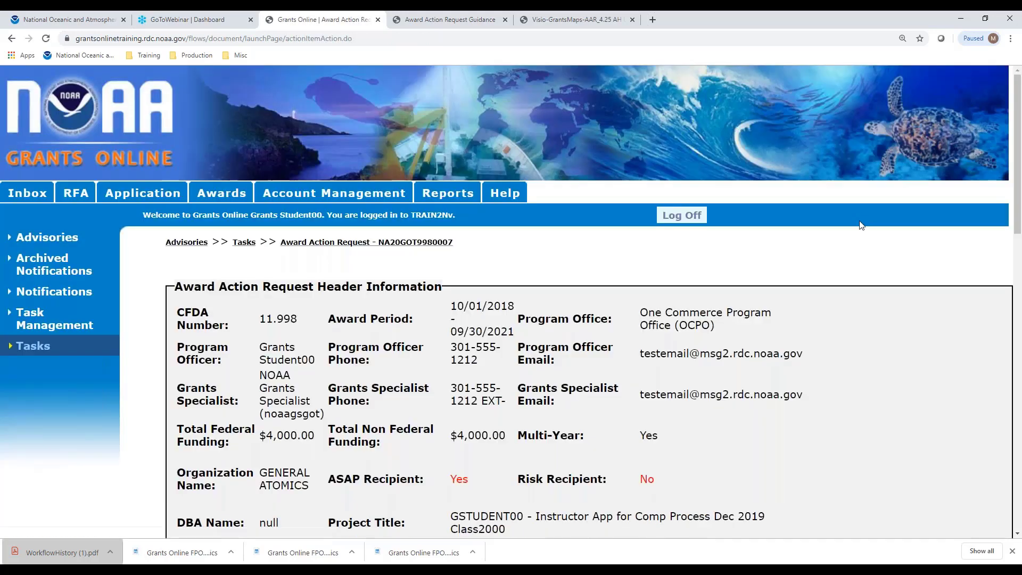
Review the request's attached permit, SAC name, description, due date and justification, and close the details without changes.
scroll(853, 231, down, 12)
scroll(854, 238, up, 1)
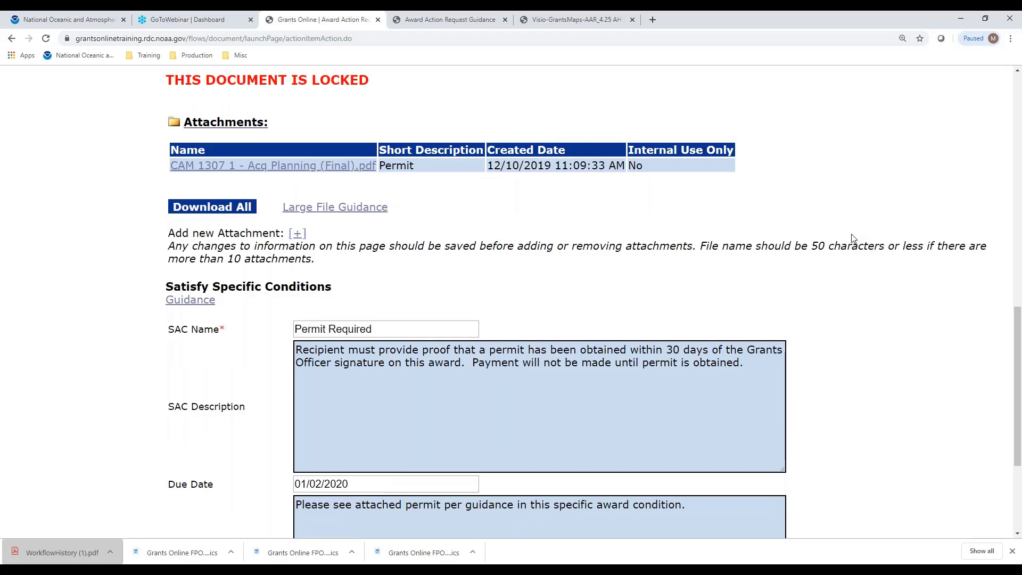
scroll(822, 237, down, 4)
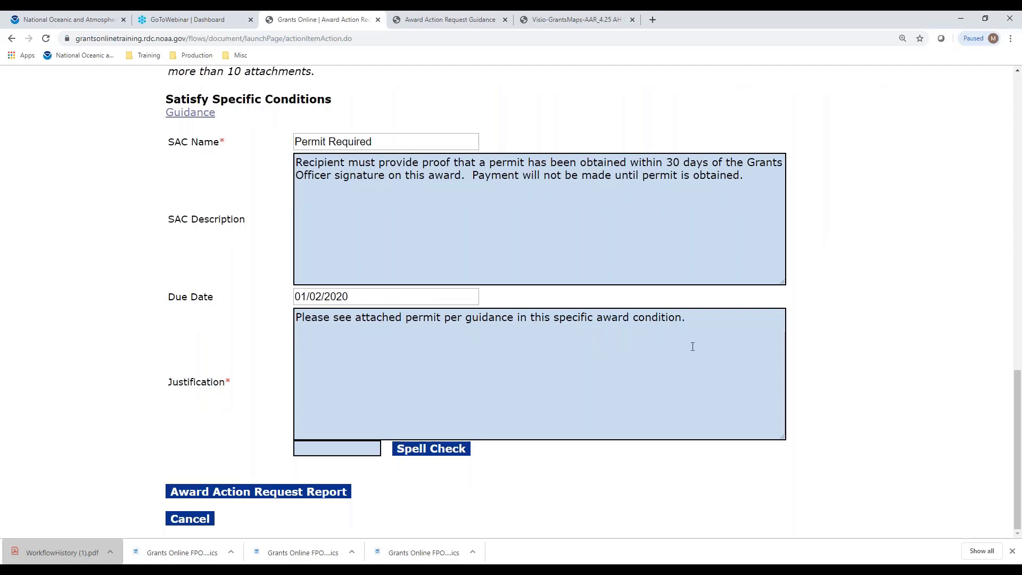
scroll(840, 332, up, 1)
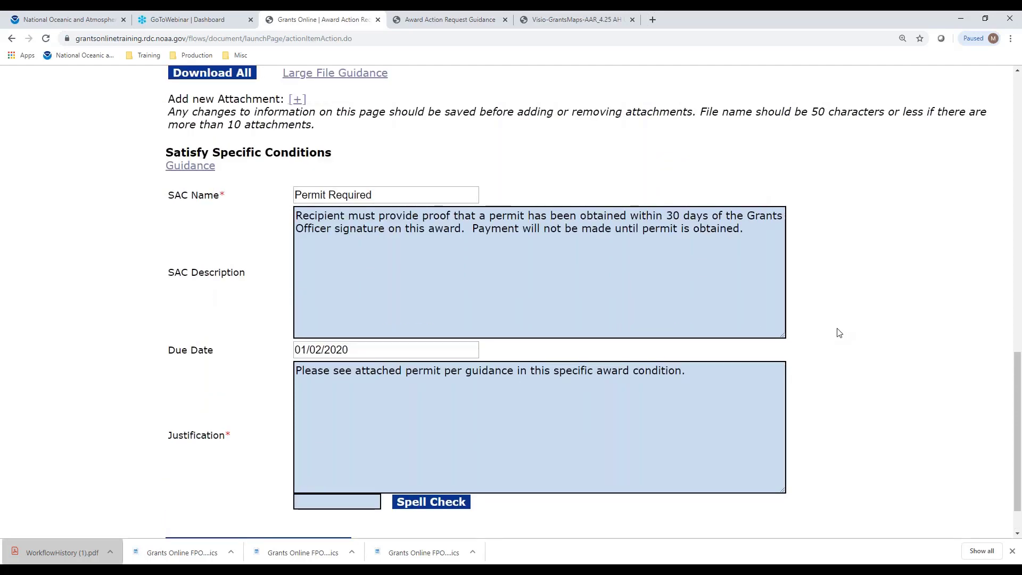
scroll(840, 333, down, 1)
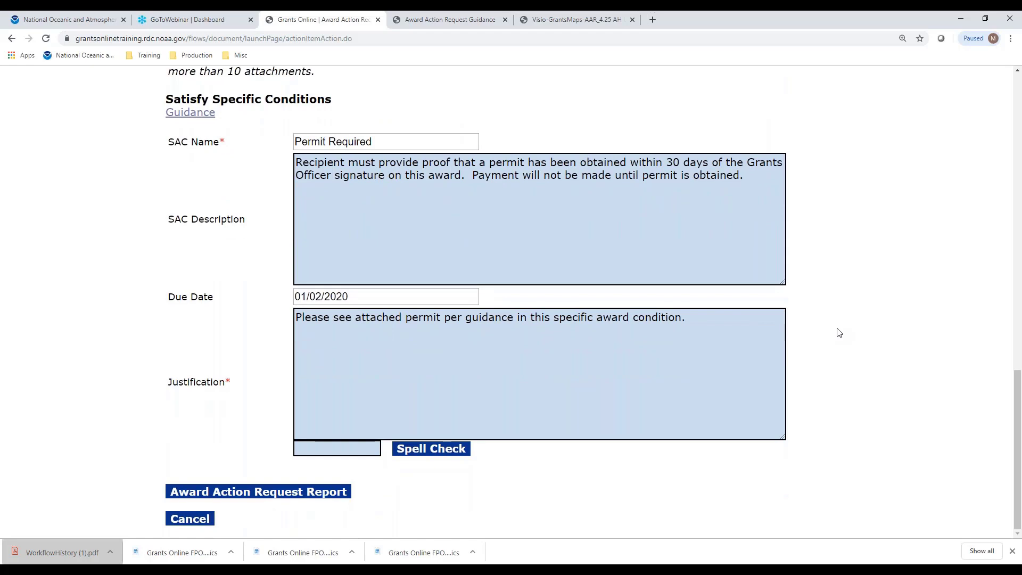
click(206, 521)
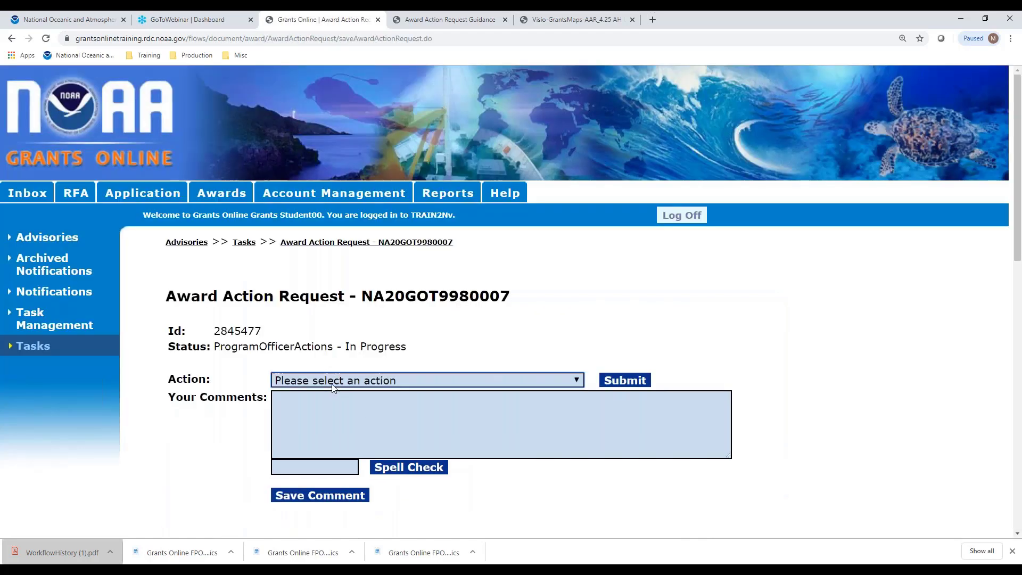
Set the Award Action Request's action to Forward to Grants Specialist for Review.
click(333, 381)
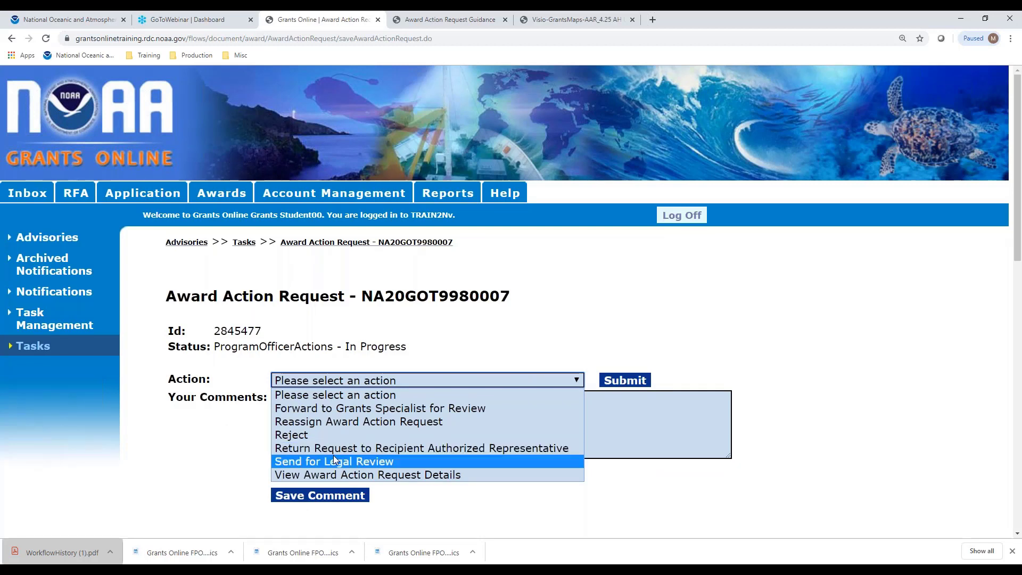
click(483, 315)
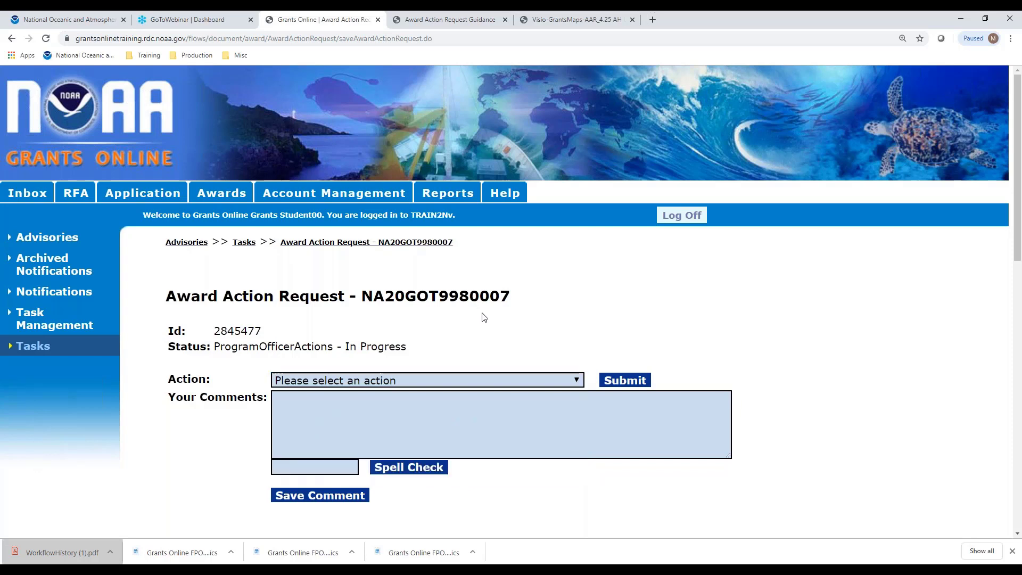
click(360, 435)
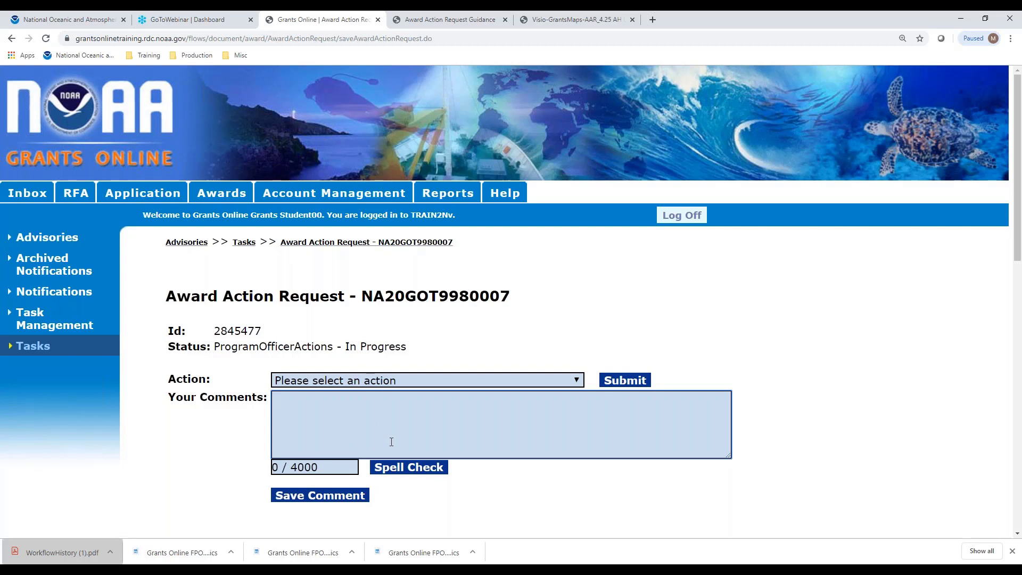
click(580, 381)
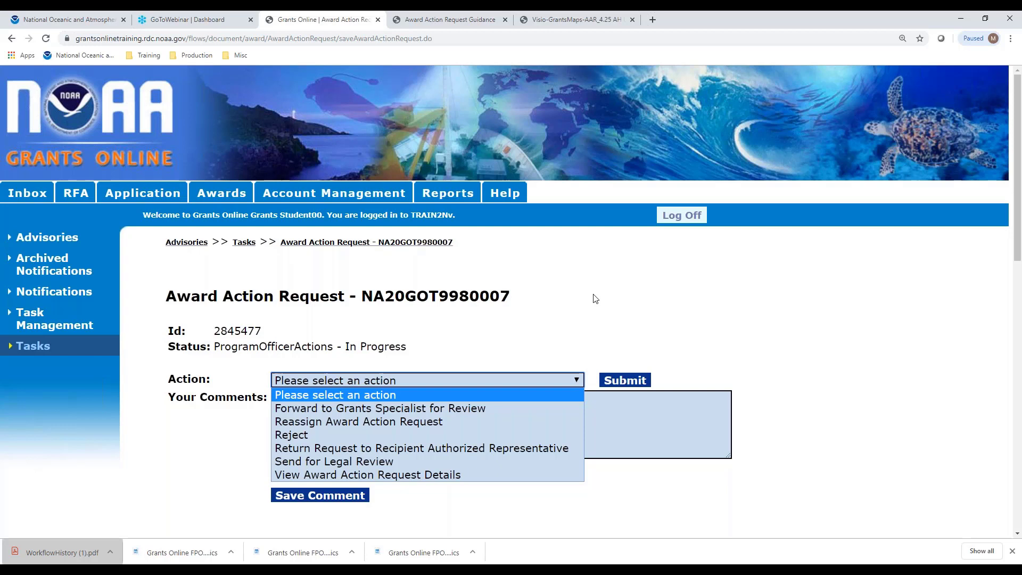
click(455, 409)
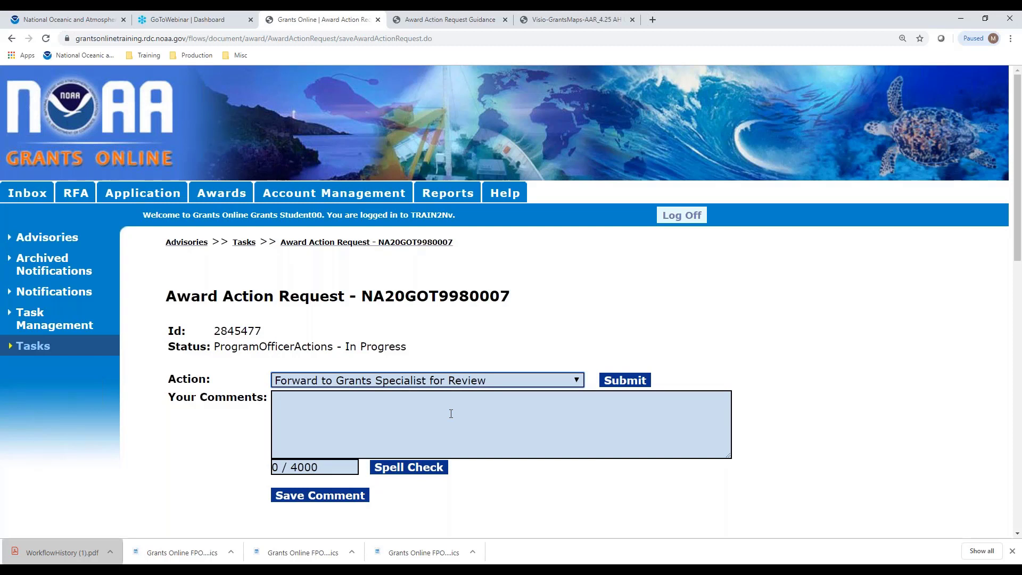
Enter the comment "Recommending for Approval. All required documentation is attached." and submit the request to the Grants Specialist.
click(425, 431)
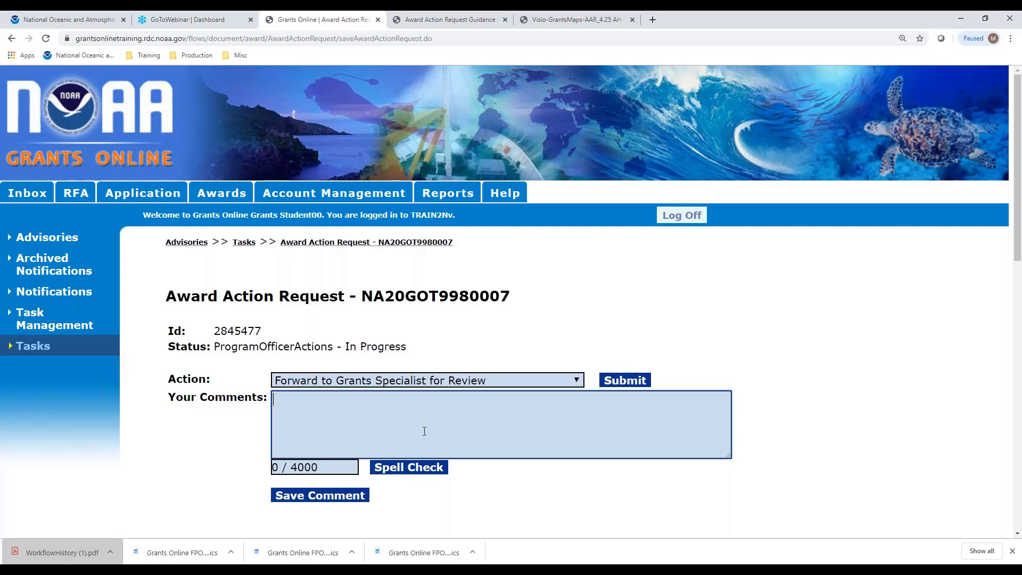
text(T)
key(BackSpace)
text(Recommending for )
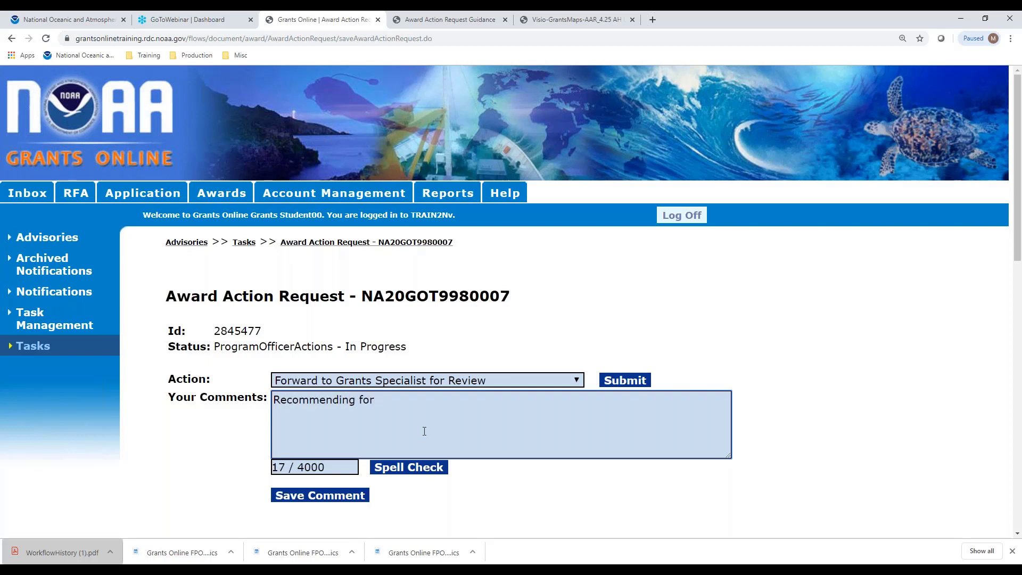
text(Approval.  All requi4er)
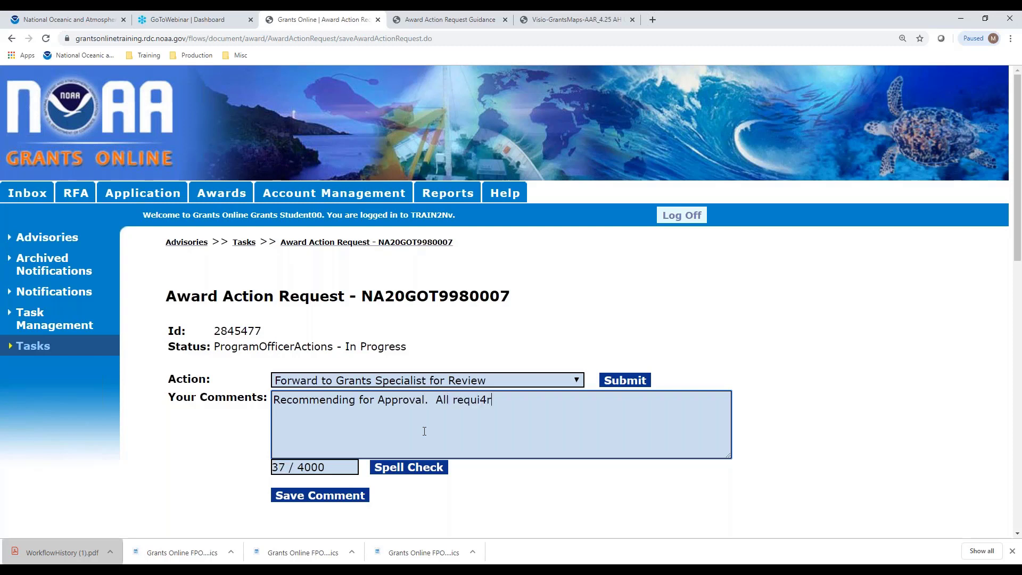
key(BackSpace)
text(er)
key(BackSpace)
key(BackSpace)
key(BackSpace)
text(red documentation)
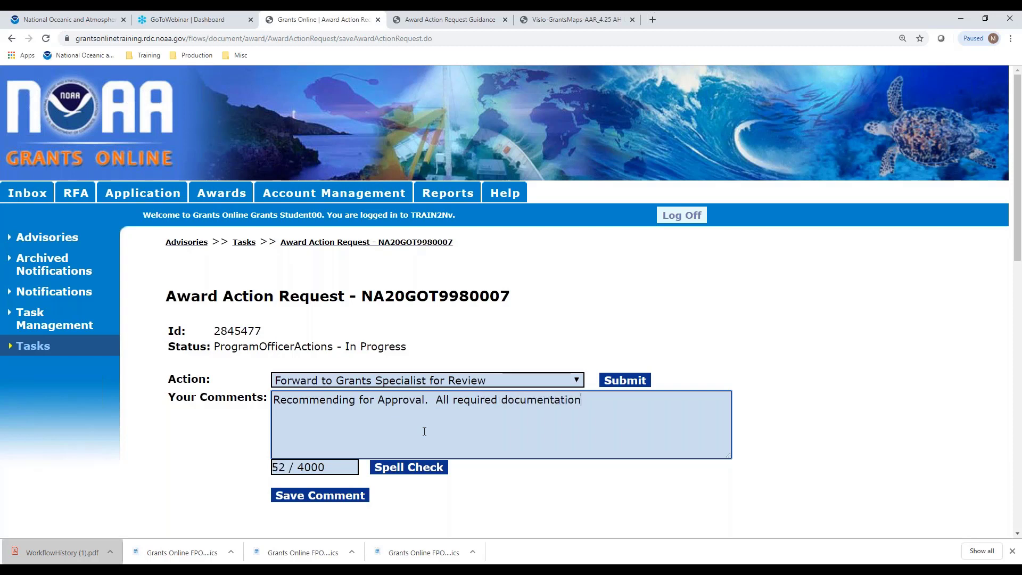
text( is attached.)
click(627, 384)
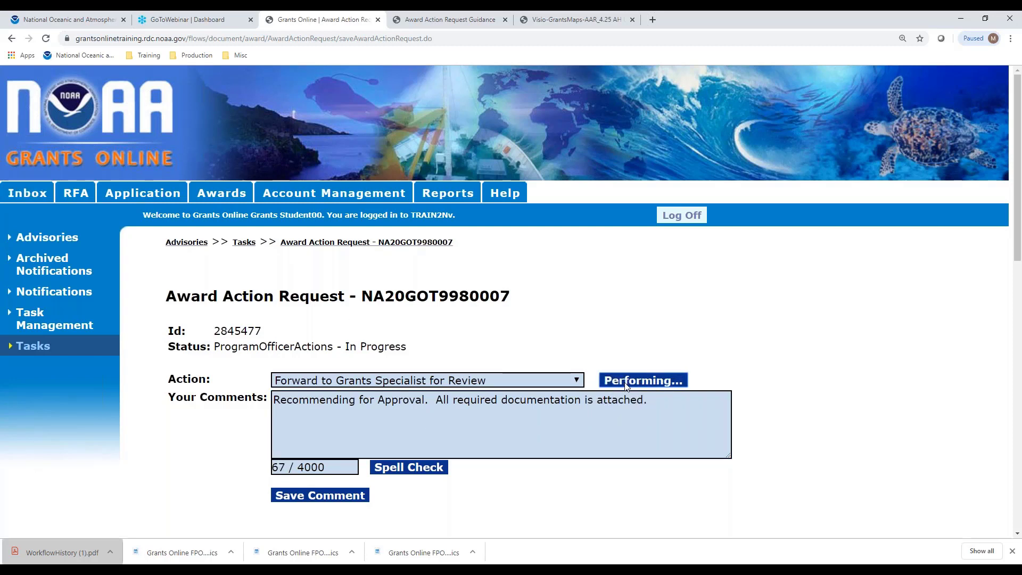
click(561, 119)
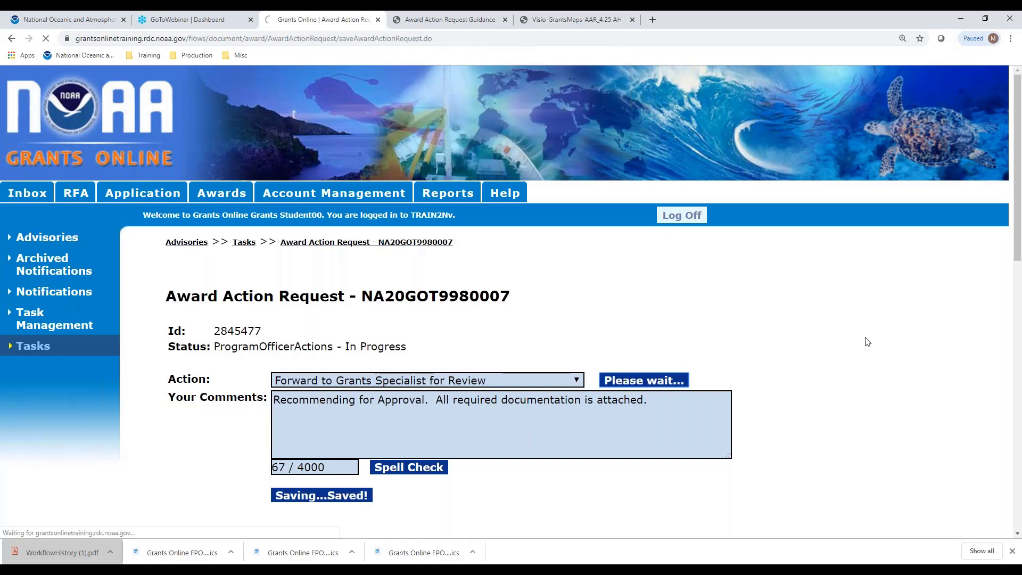